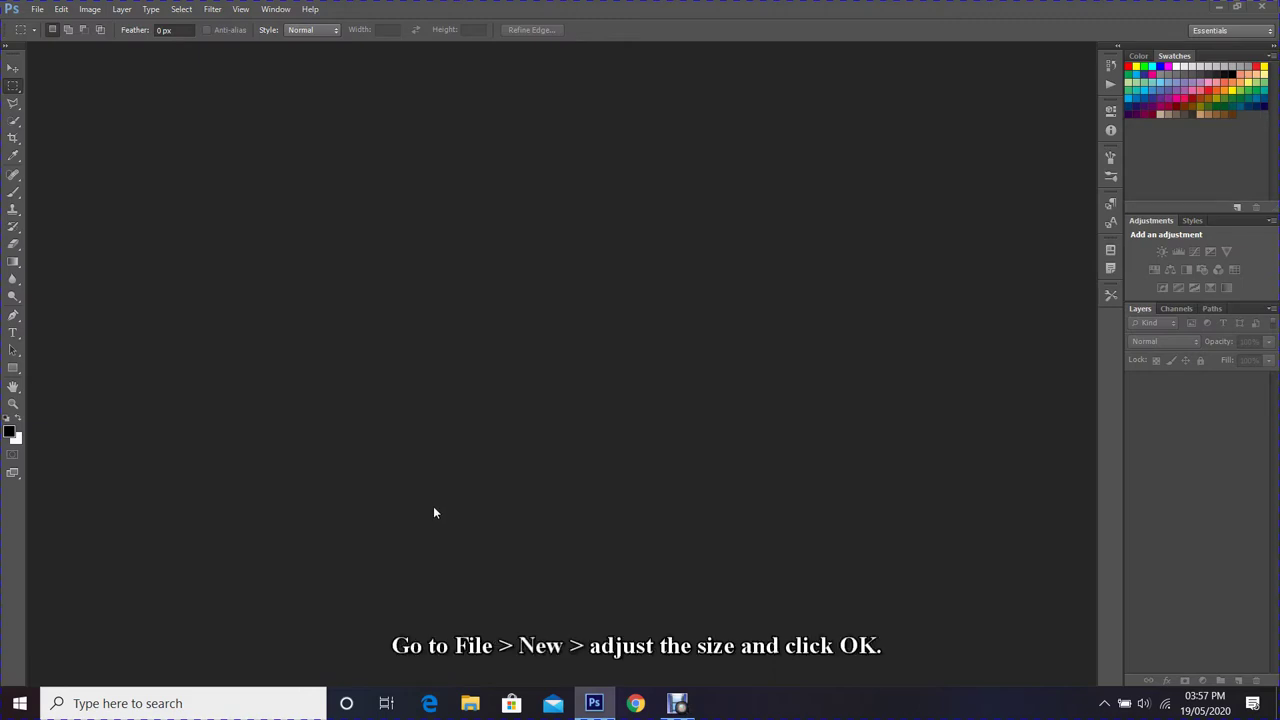
Create a new 1920×1080 document at 150 pixels/inch.
left_click(37, 9)
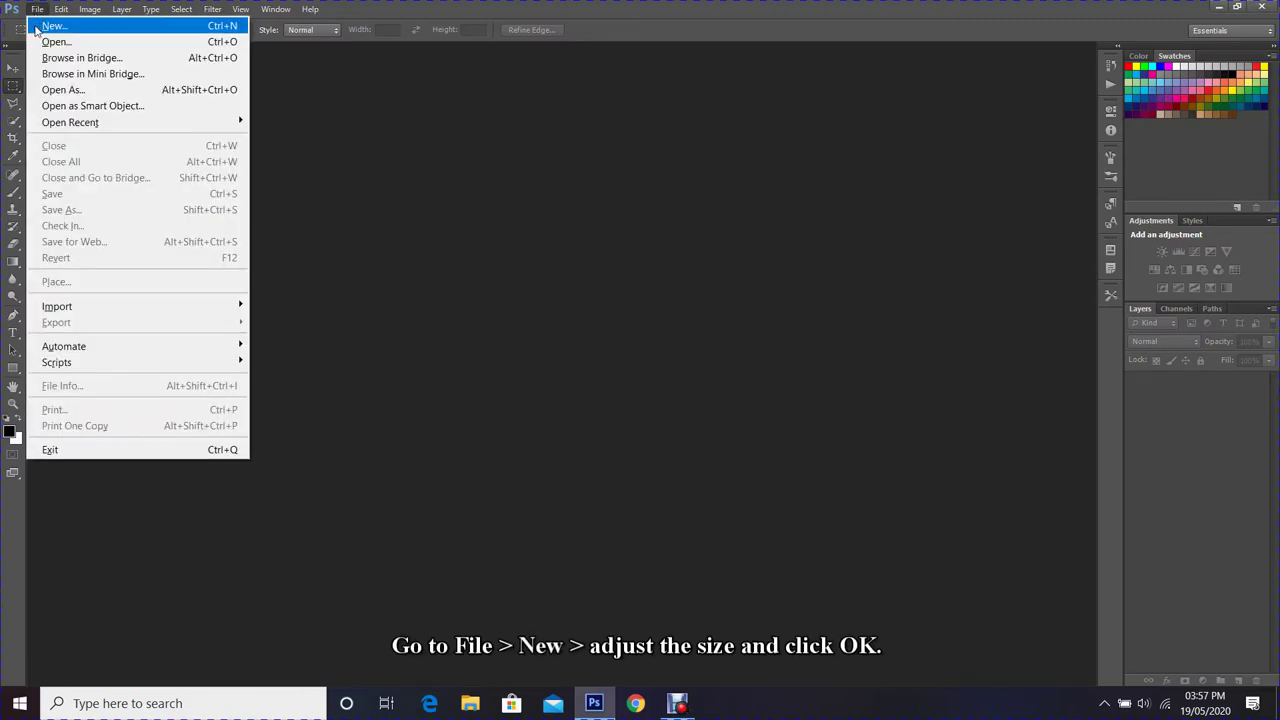
left_click(75, 26)
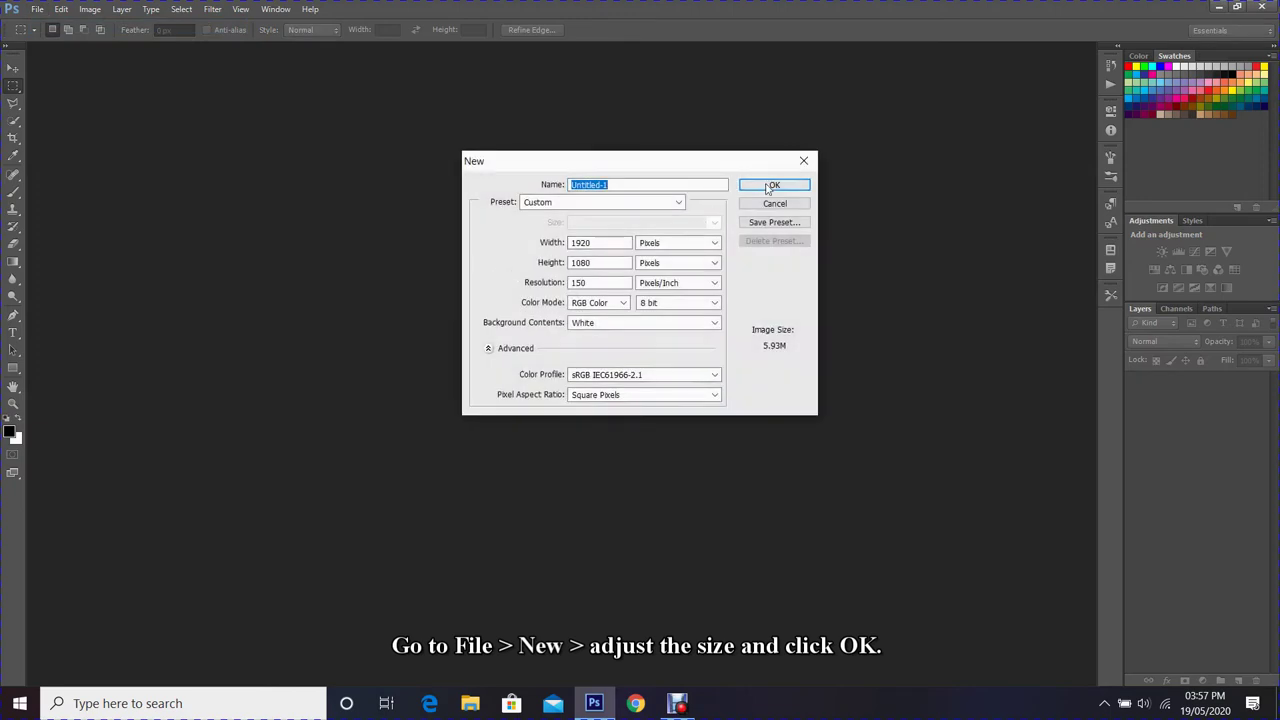
left_click(772, 186)
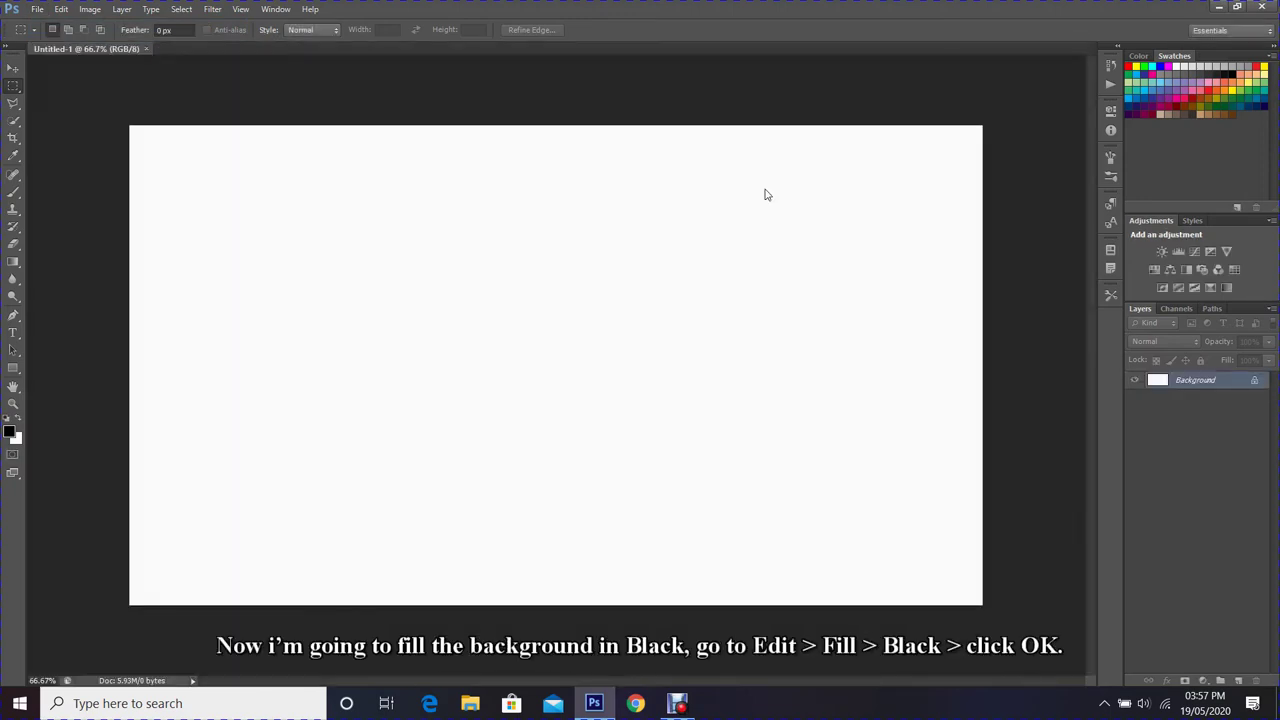
Fill the background with solid black using Edit > Fill.
left_click(61, 10)
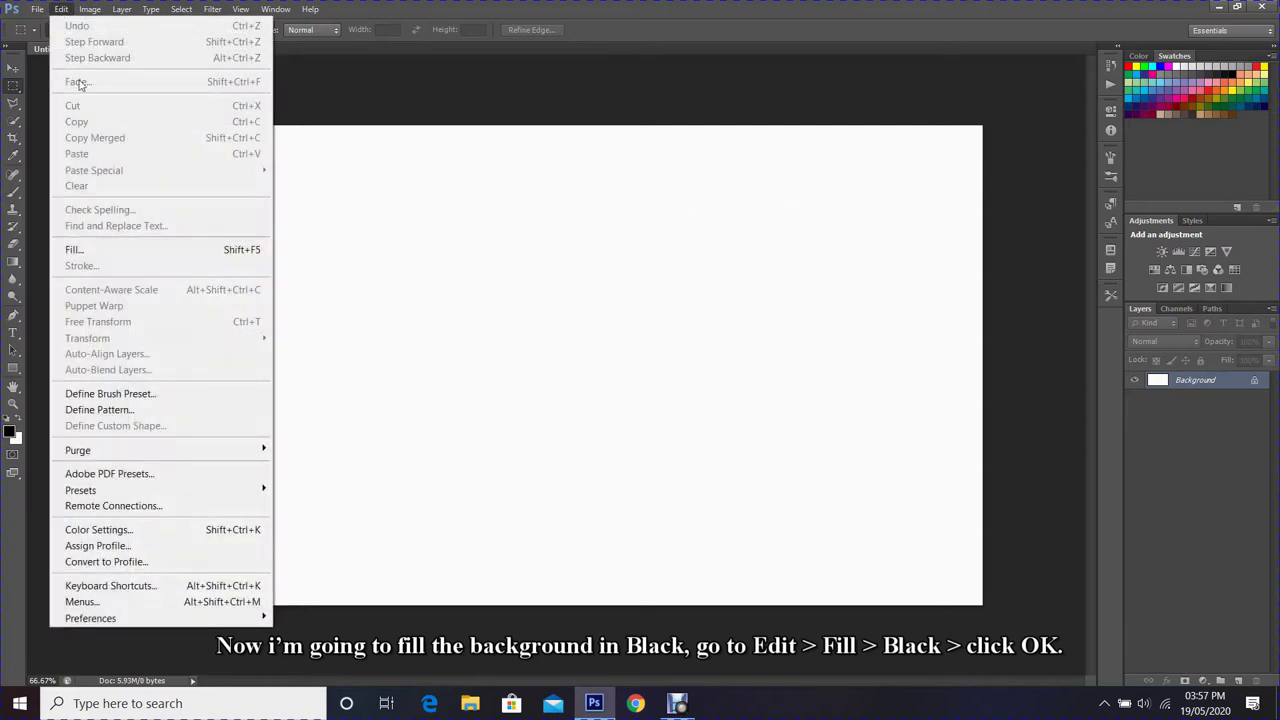
left_click(107, 247)
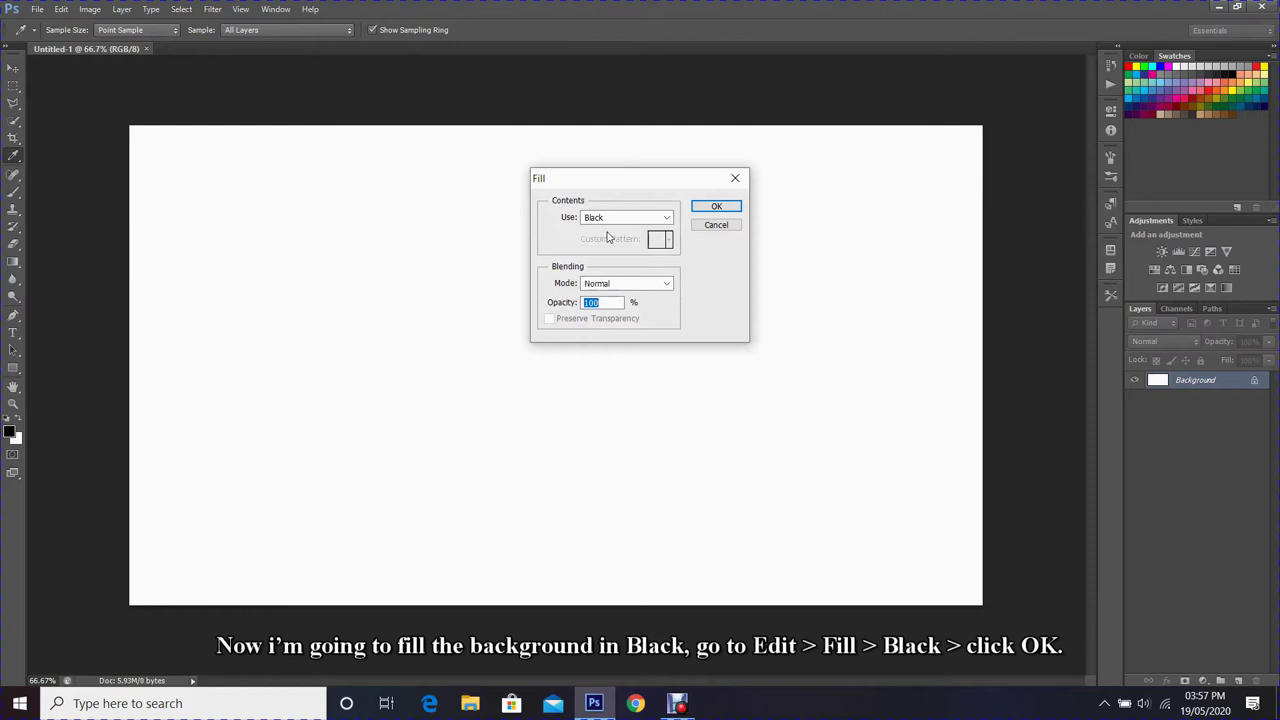
left_click(717, 207)
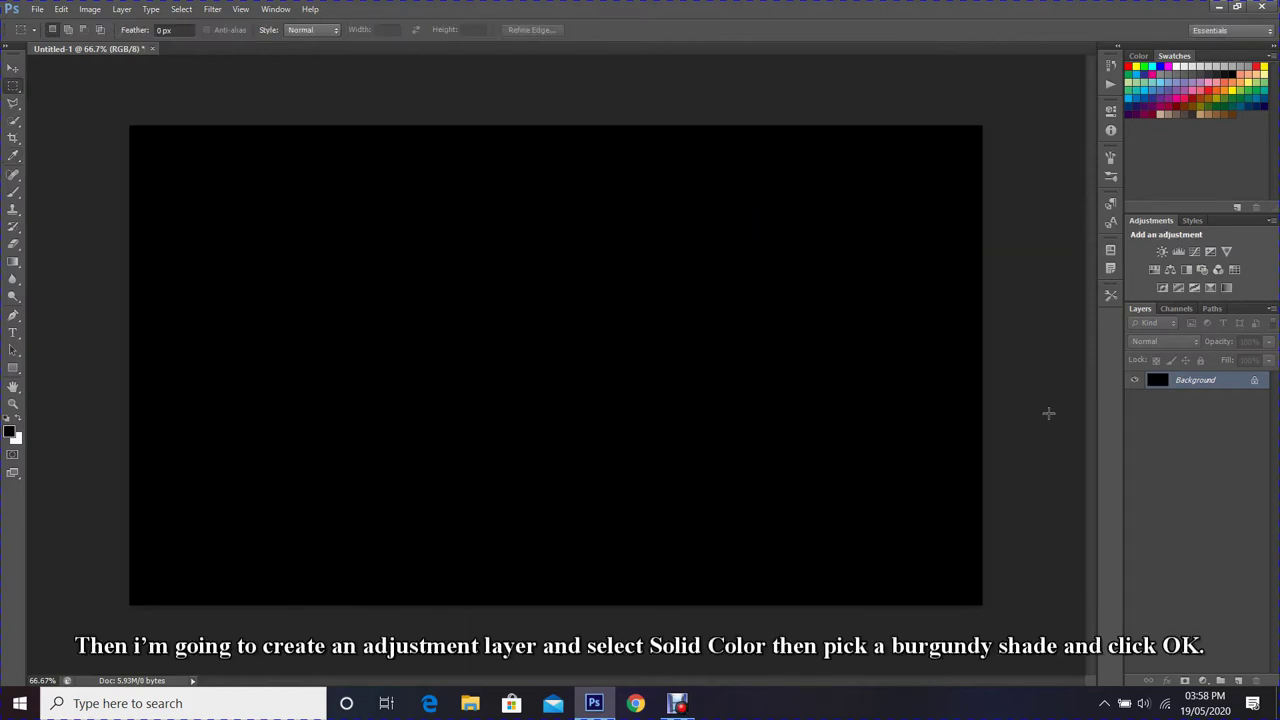
Add a Solid Color fill layer in very dark burgundy (#160000) above the background.
left_click(1203, 680)
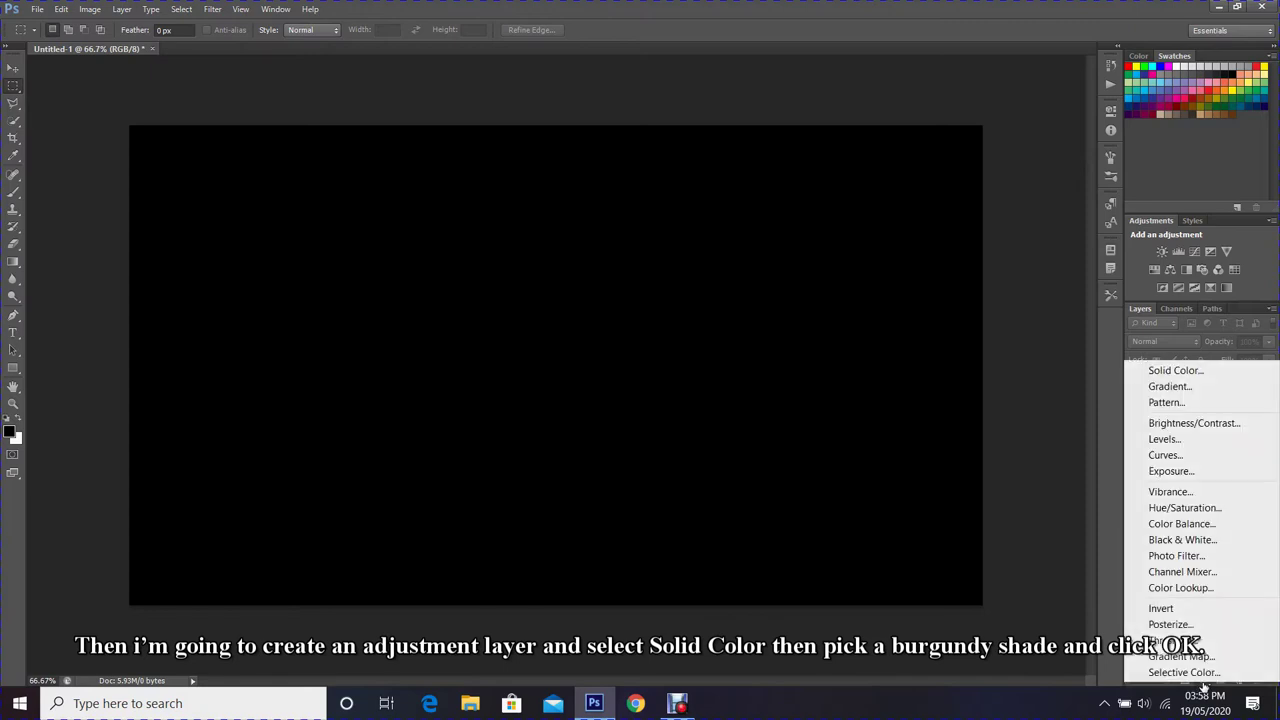
left_click(1197, 371)
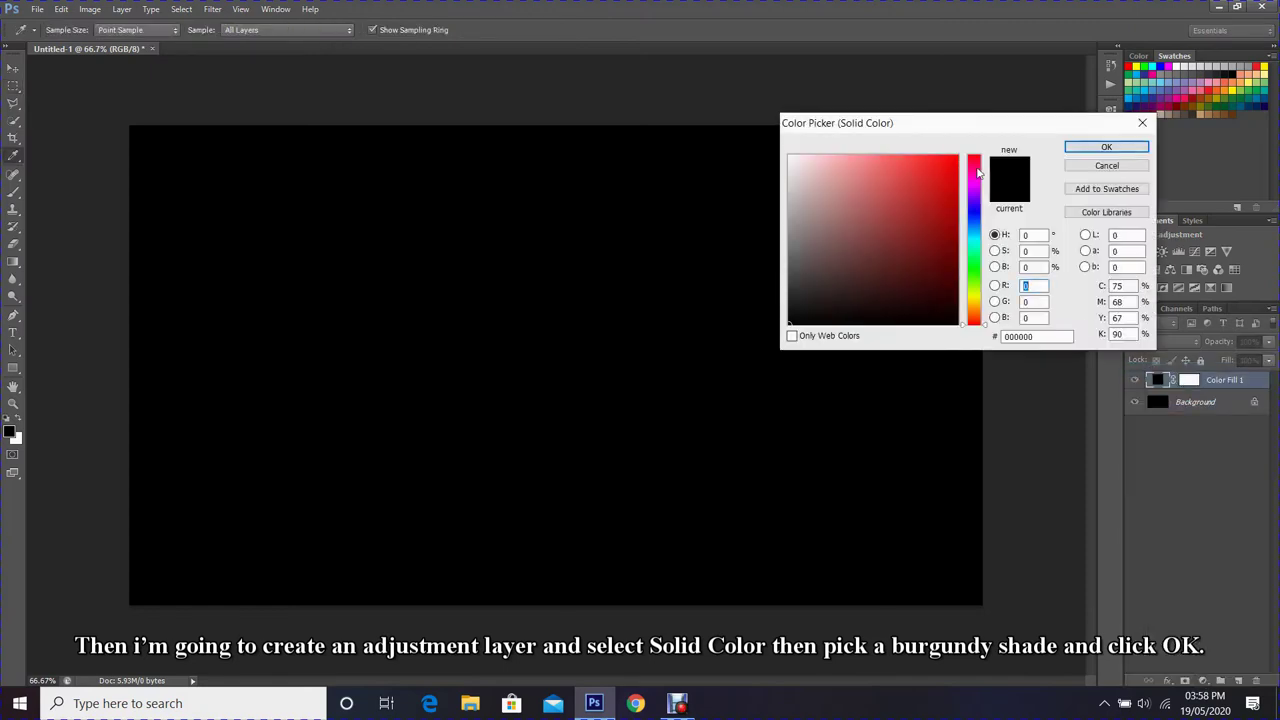
left_click(958, 312)
left_click(1117, 149)
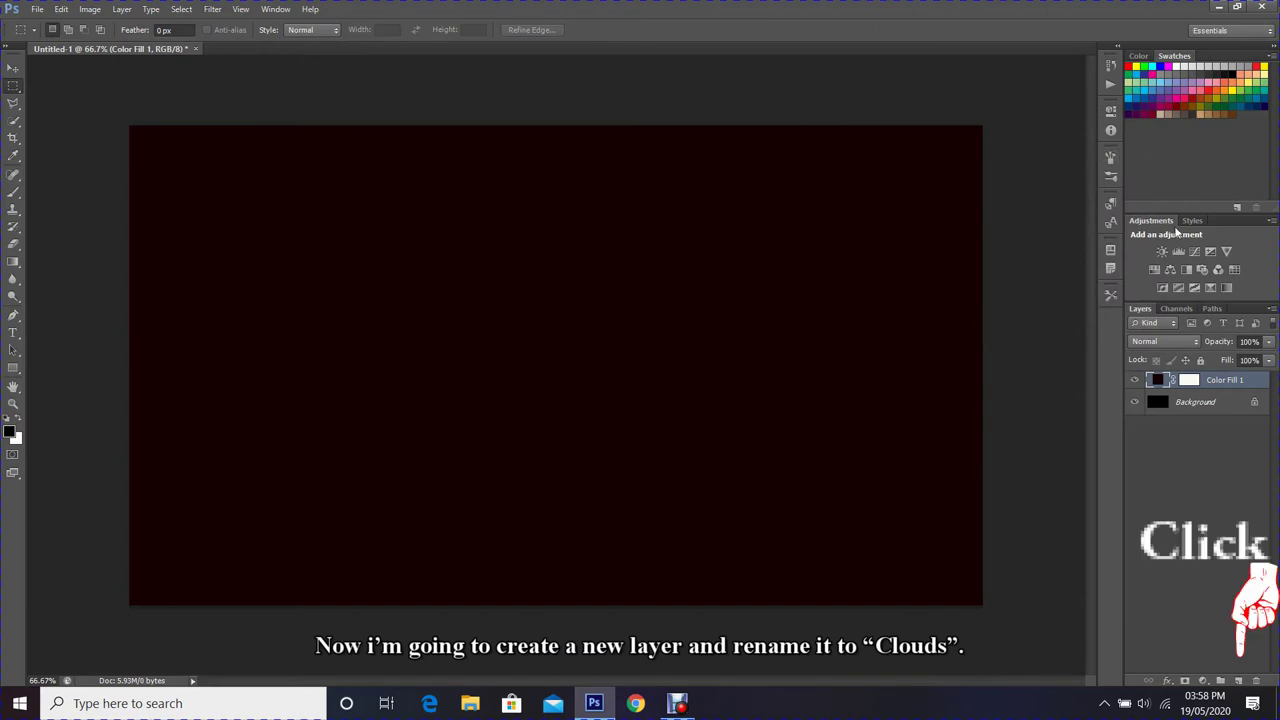
Add a new empty layer and name it Clouds.
left_click(1238, 680)
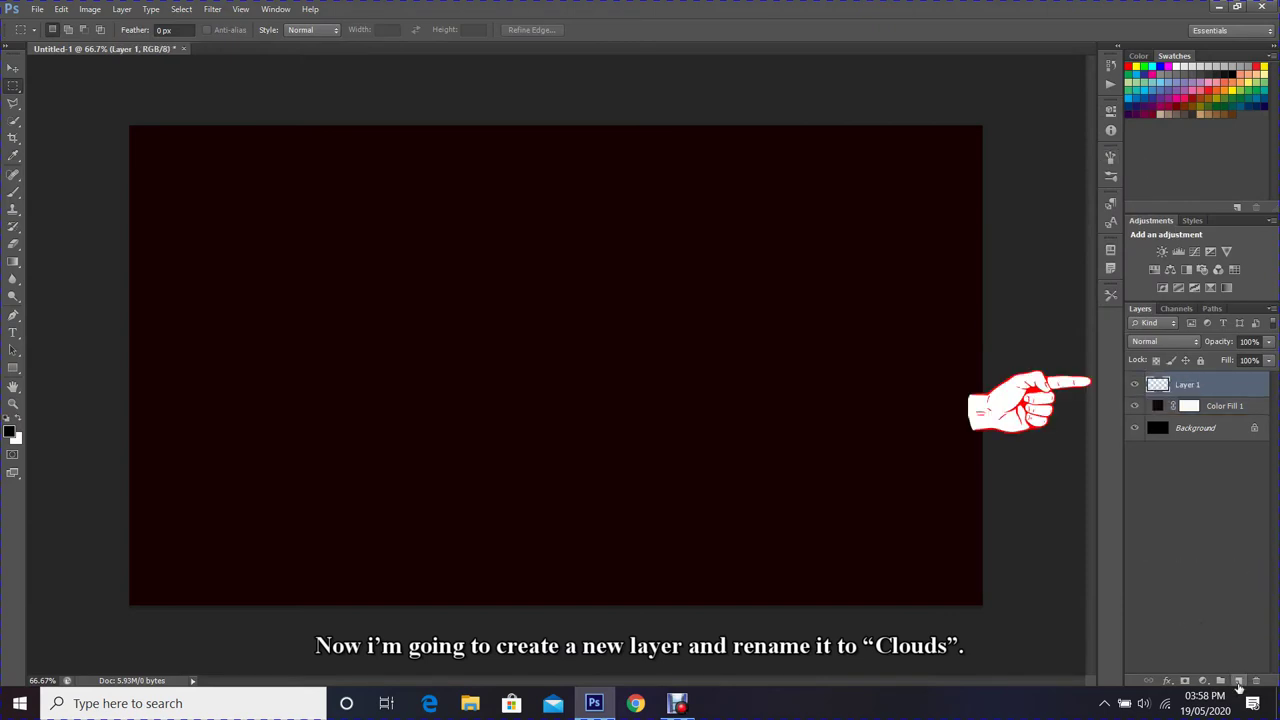
double_click(1187, 385)
type("Clouds")
key("Return")
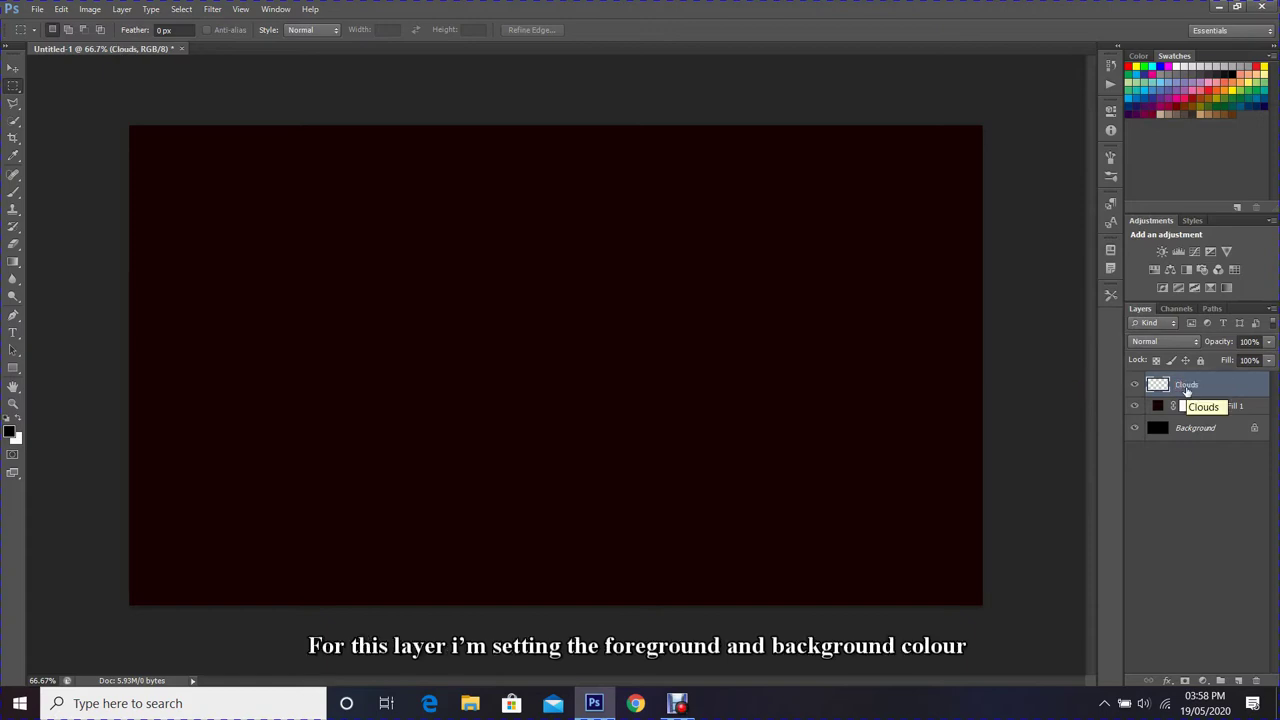
Set the foreground colour to bright red (#ff1515).
left_click(9, 431)
left_click(1030, 286)
type("250")
left_click_drag(960, 157, 944, 156)
left_click(1080, 145)
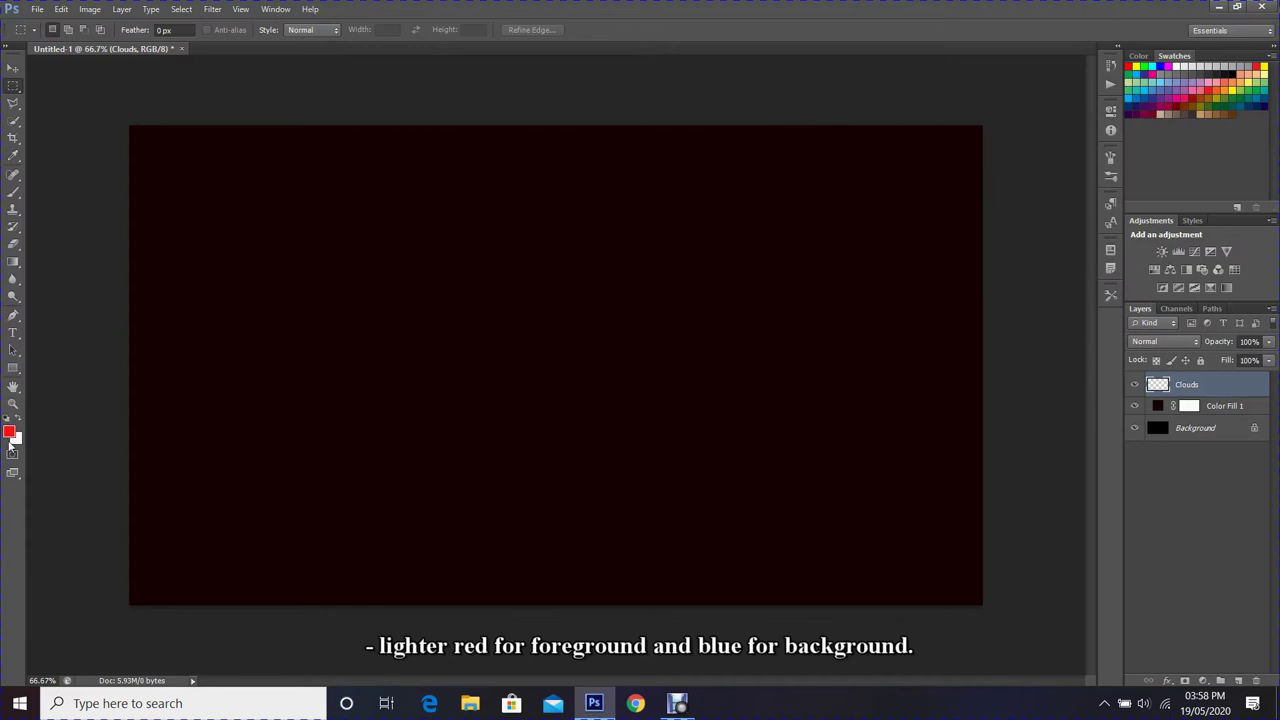
Set the background colour to saturated blue (#0e00ca).
left_click(17, 438)
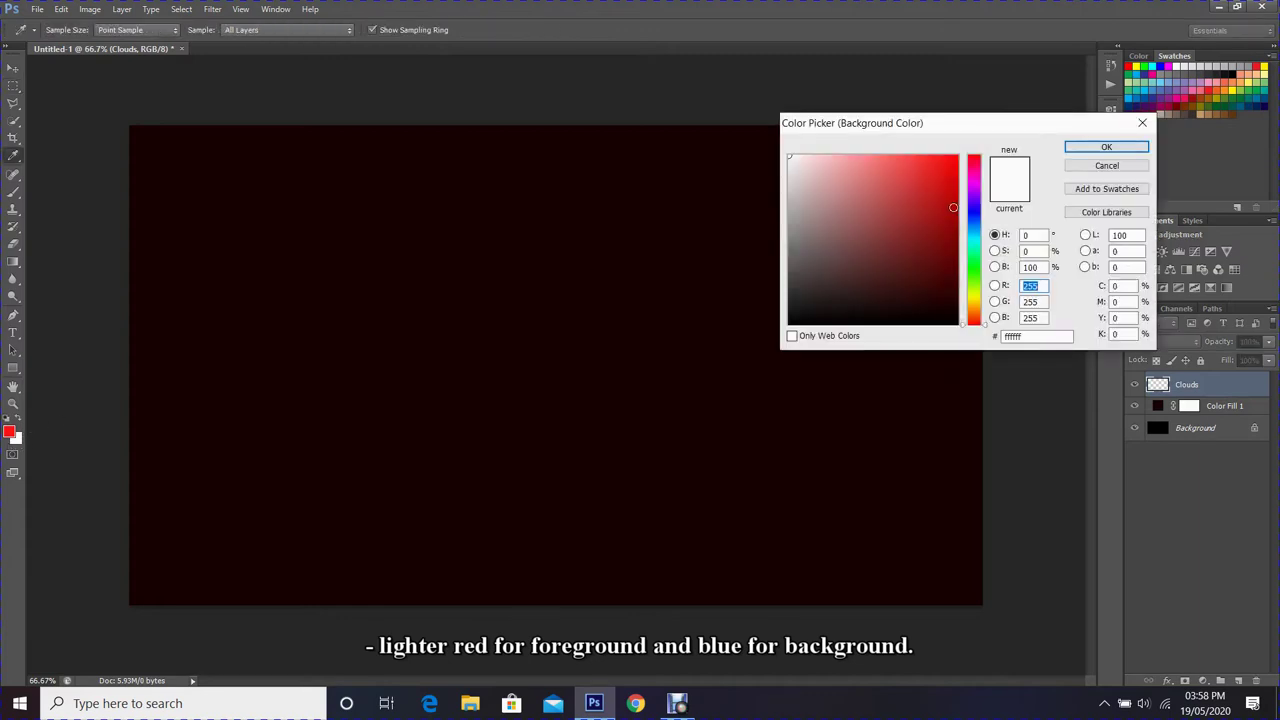
left_click(975, 215)
left_click_drag(955, 172, 986, 195)
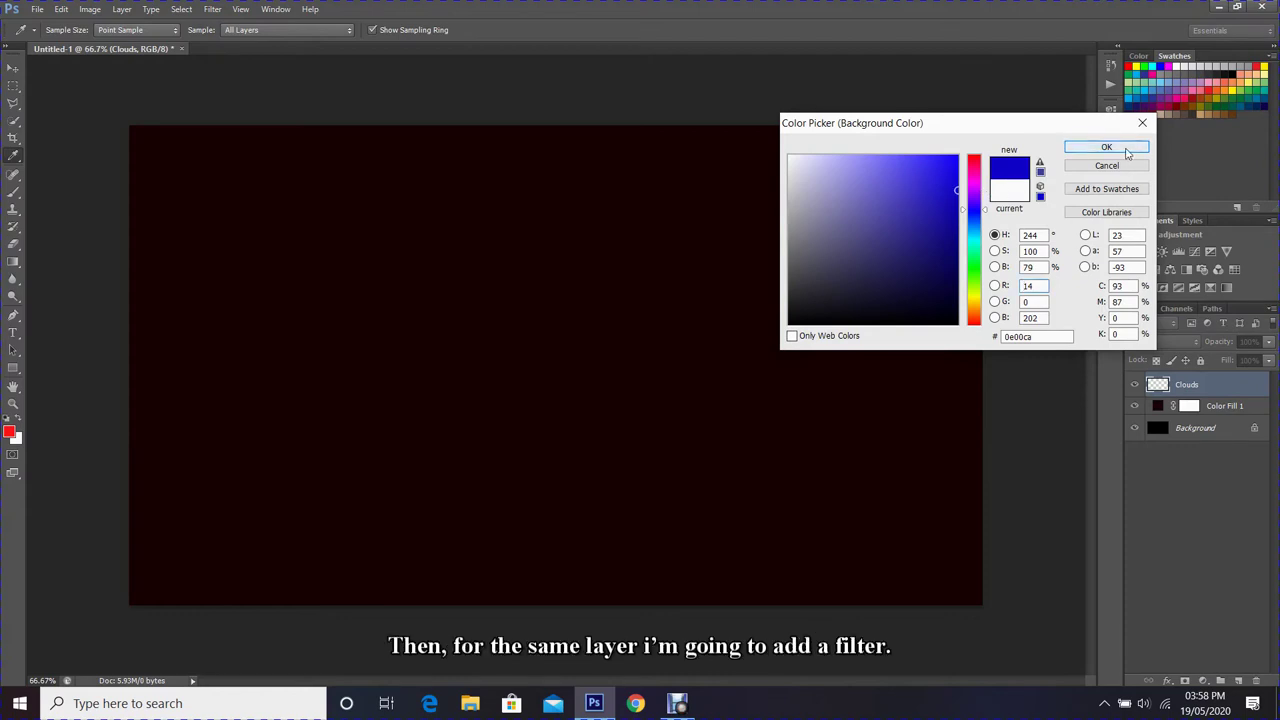
left_click(1106, 147)
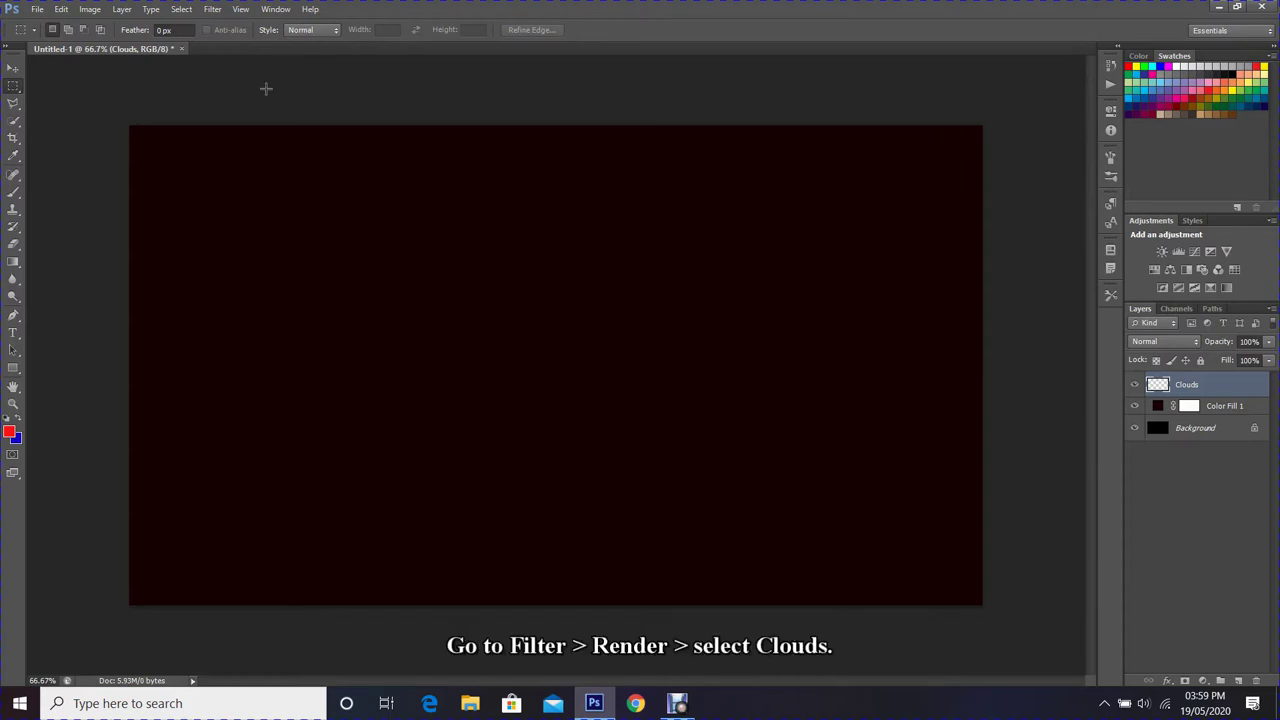
Render red-and-blue clouds onto the Clouds layer with Filter > Render > Clouds.
left_click(212, 9)
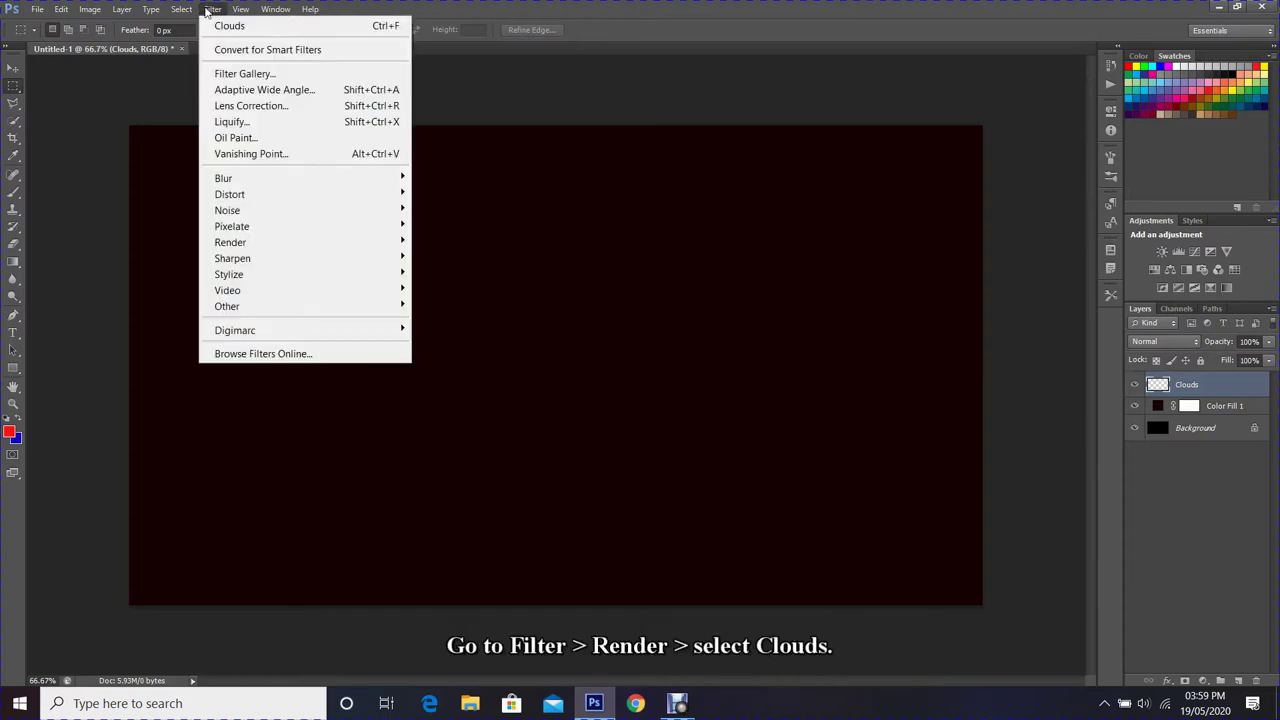
mouse_move(365, 247)
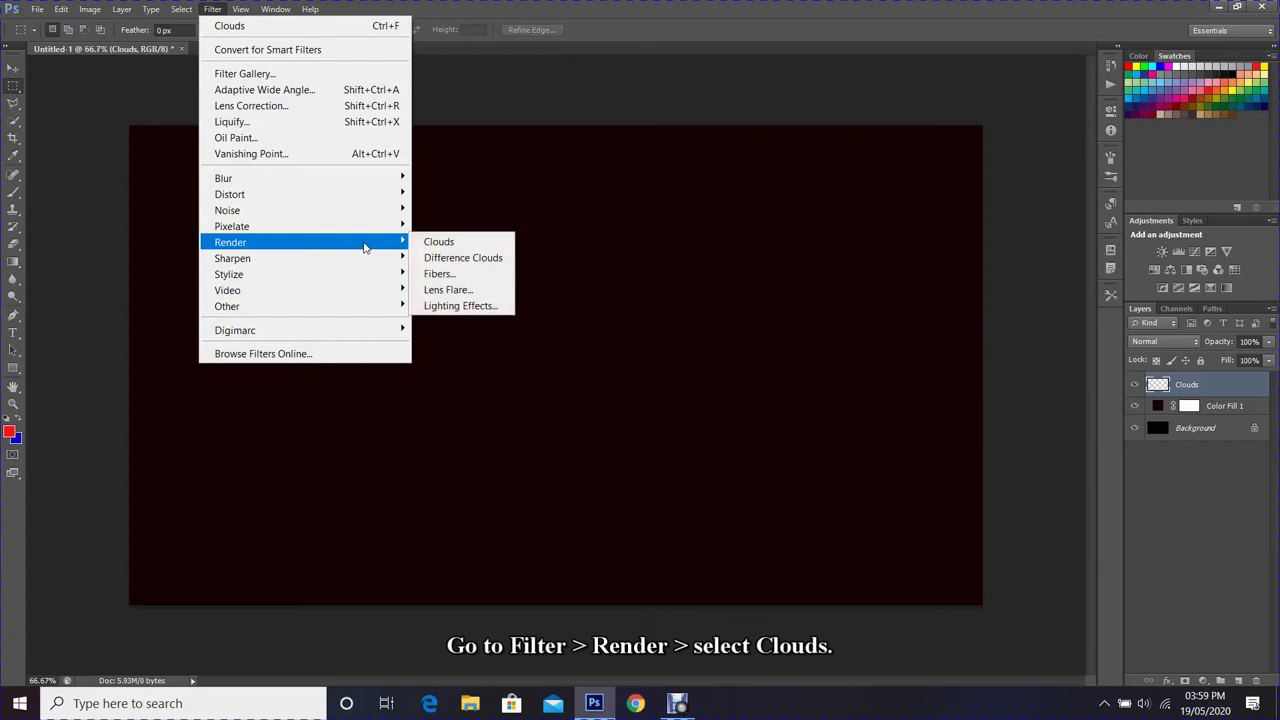
left_click(428, 242)
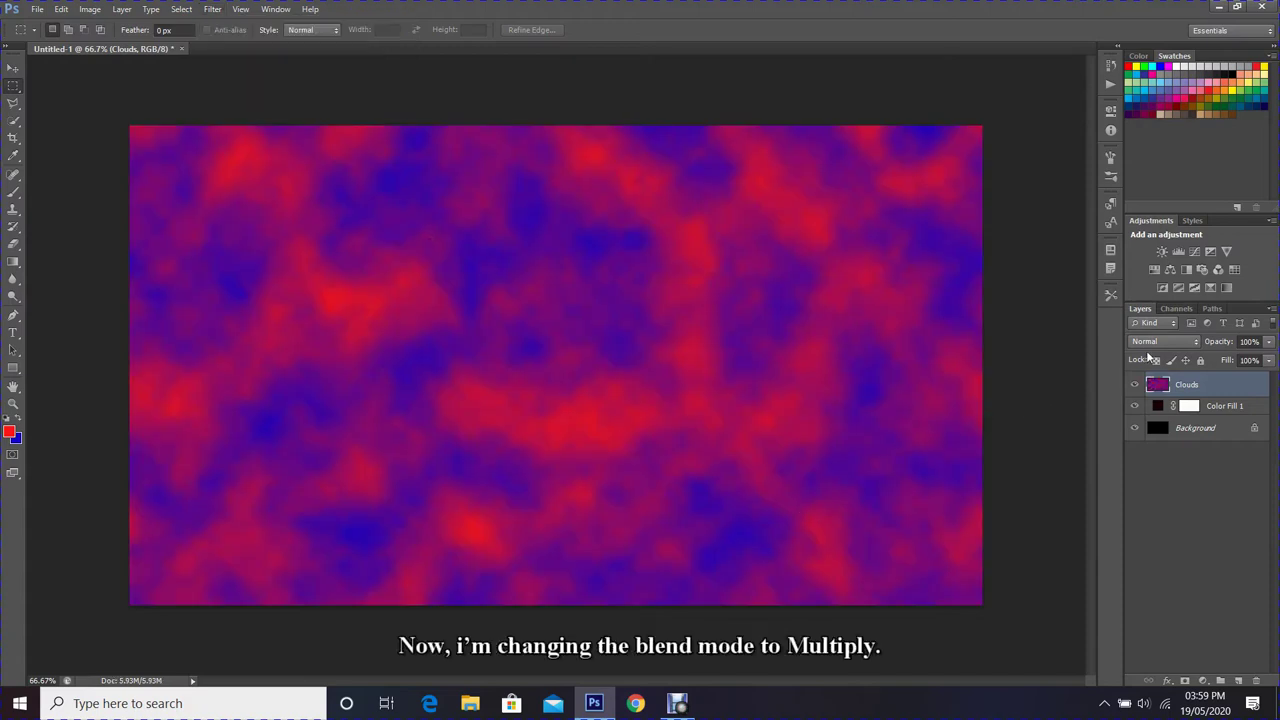
Set the Clouds layer's blend mode to Multiply and add a new empty layer above it.
left_click(1158, 342)
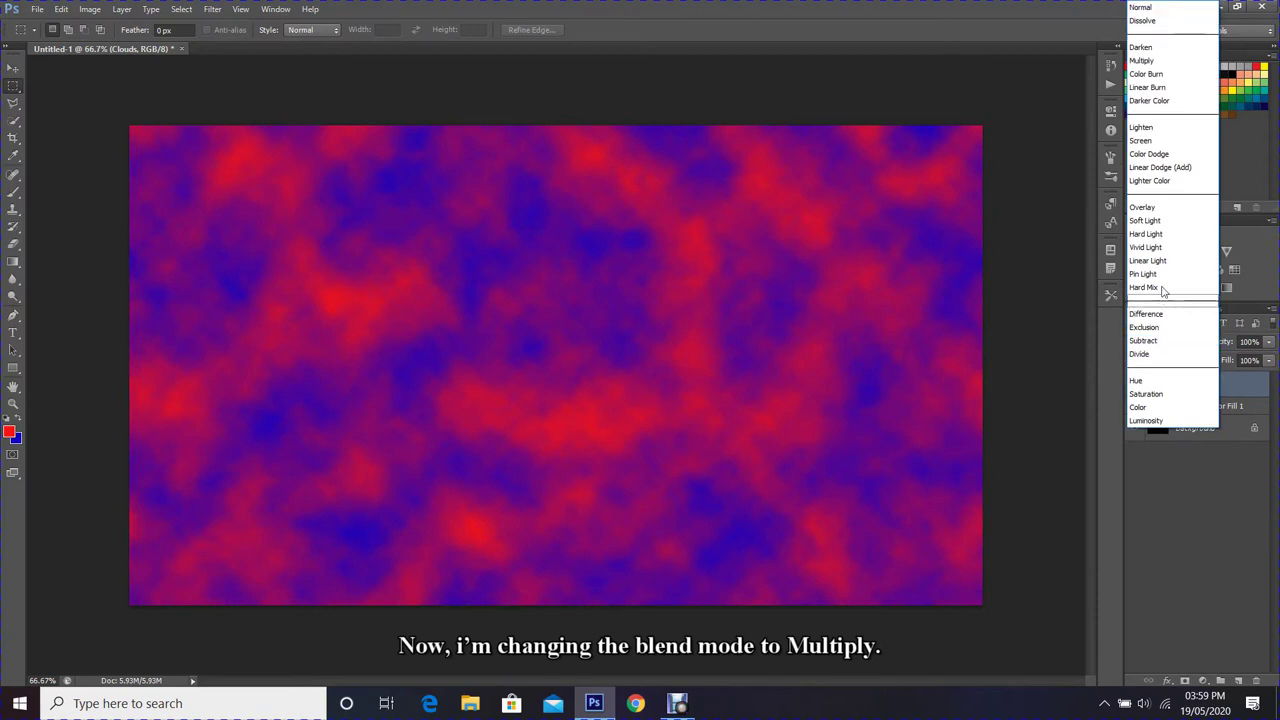
left_click(1148, 62)
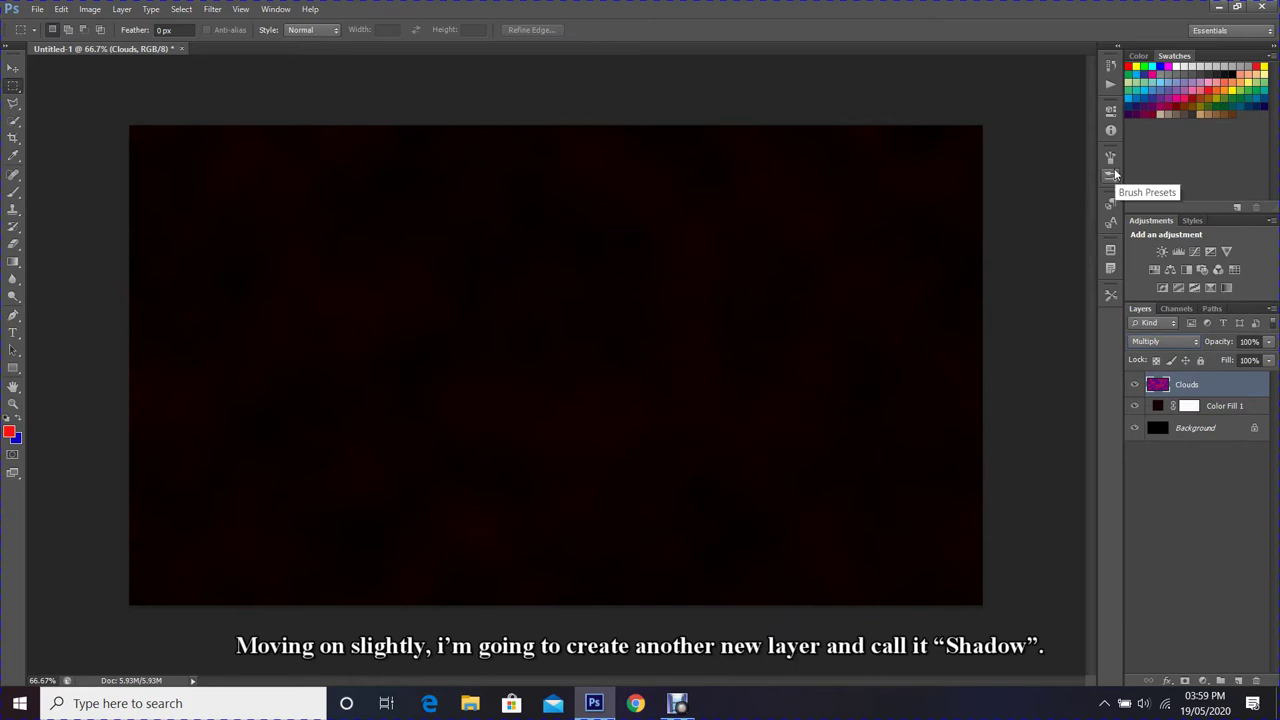
left_click(1238, 682)
Rename the new top layer to Shadow.
double_click(1187, 384)
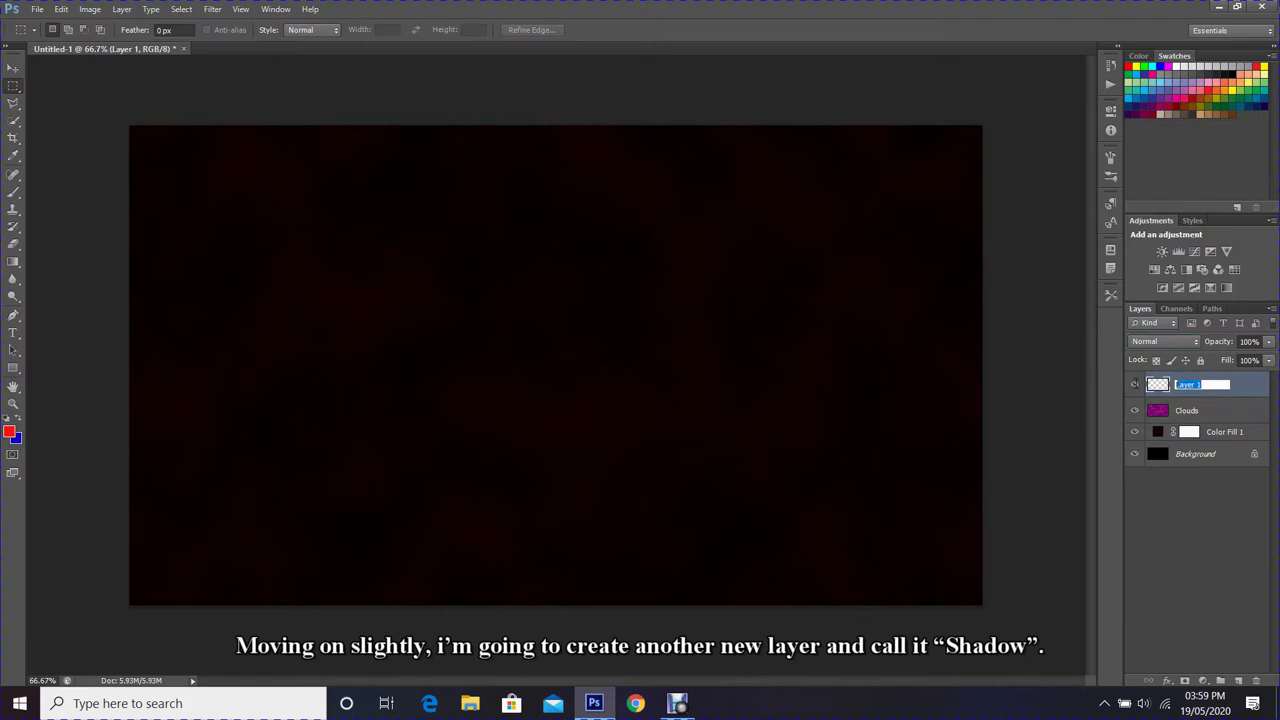
type("Shadow")
key("Return")
Select the Brush tool with a soft round brush preset.
left_click(13, 191)
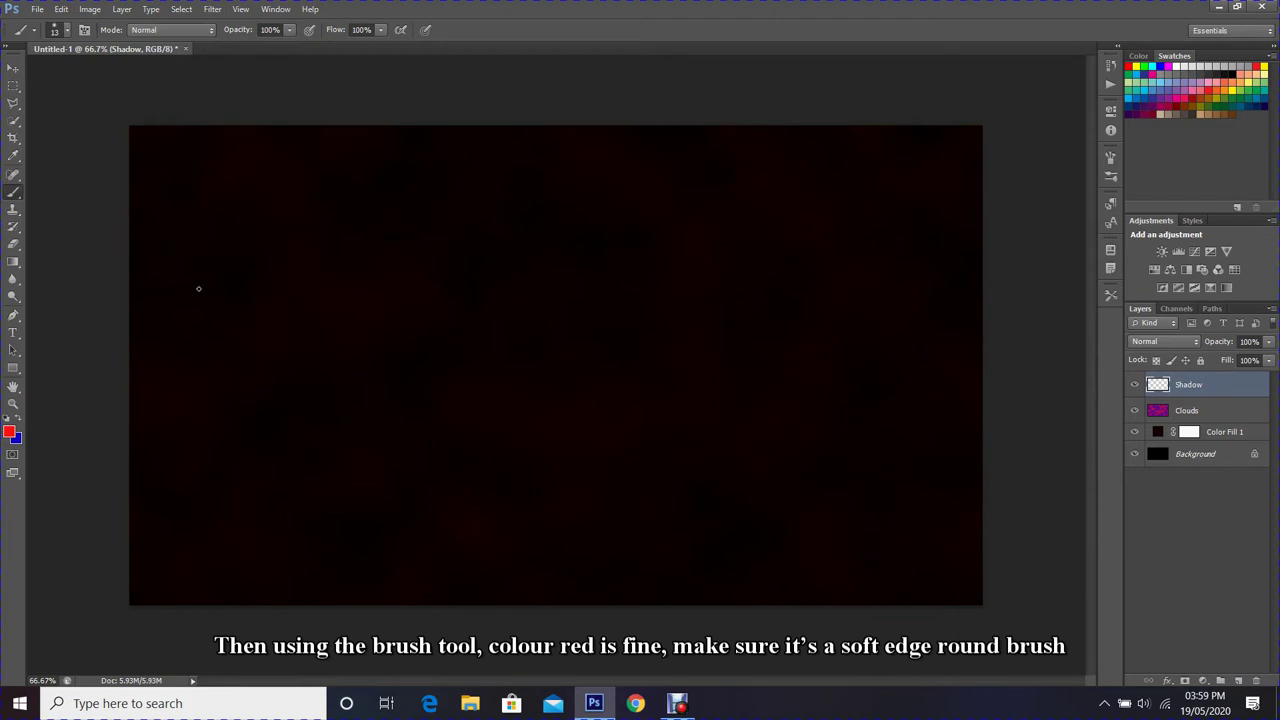
left_click(57, 33)
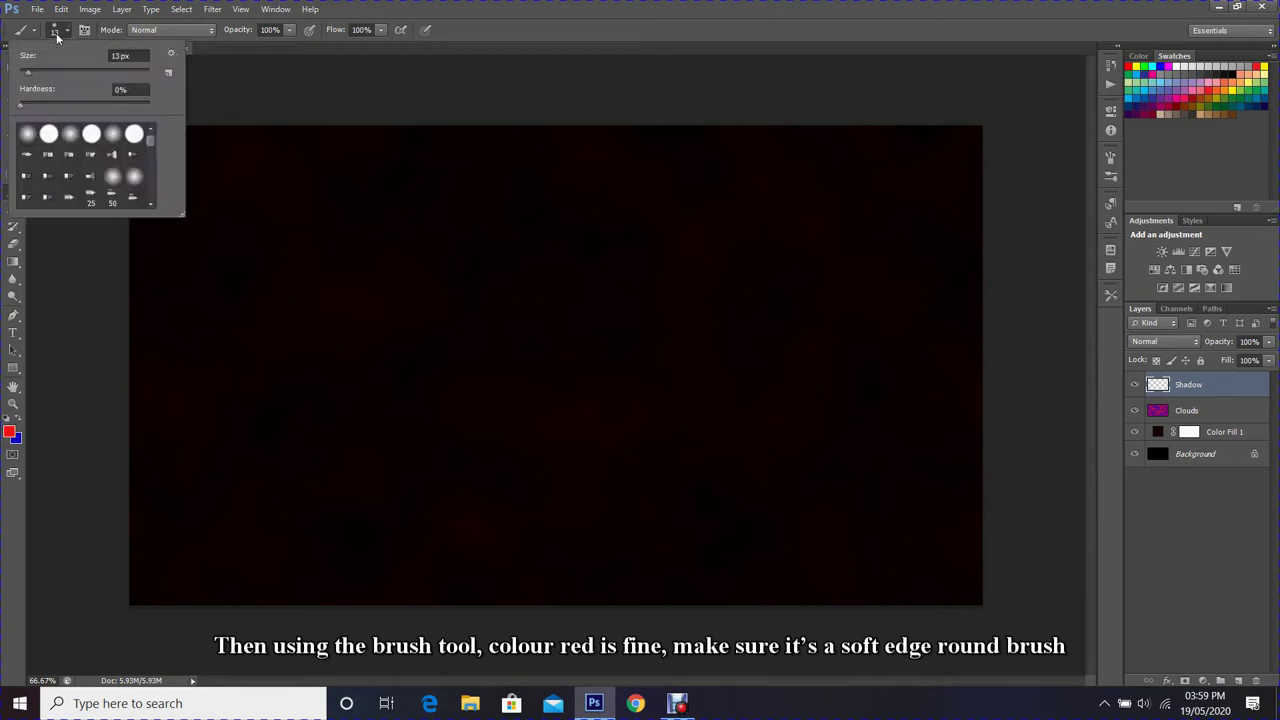
left_click(33, 133)
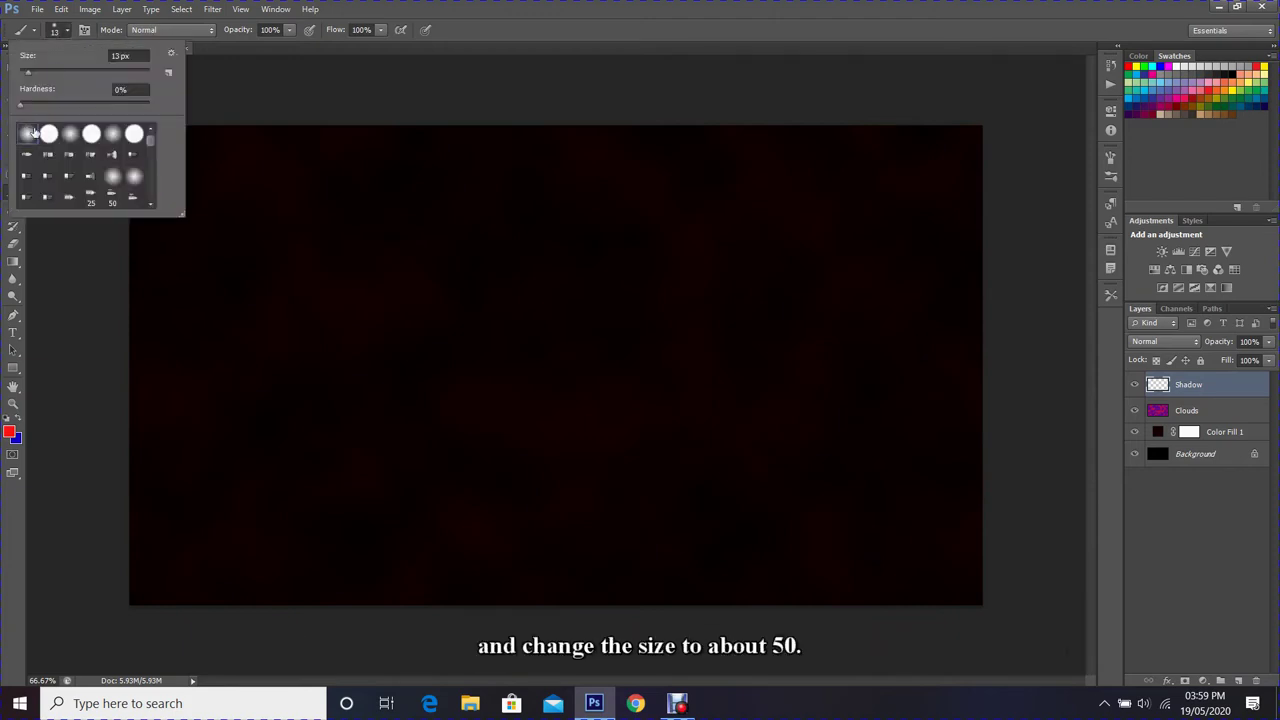
double_click(29, 133)
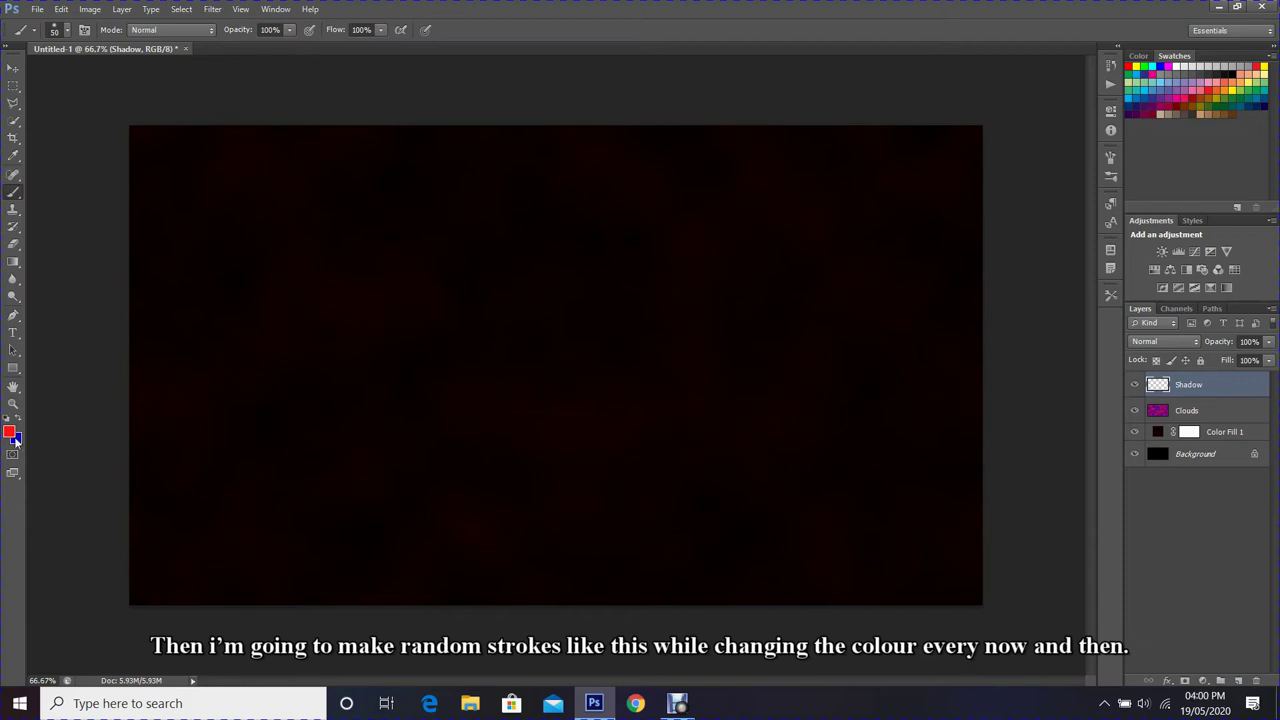
Paint five loose red strokes around the canvas edges and corners.
left_click_drag(148, 598, 354, 551)
left_click_drag(938, 590, 754, 491)
left_click_drag(643, 592, 482, 505)
left_click_drag(890, 200, 965, 128)
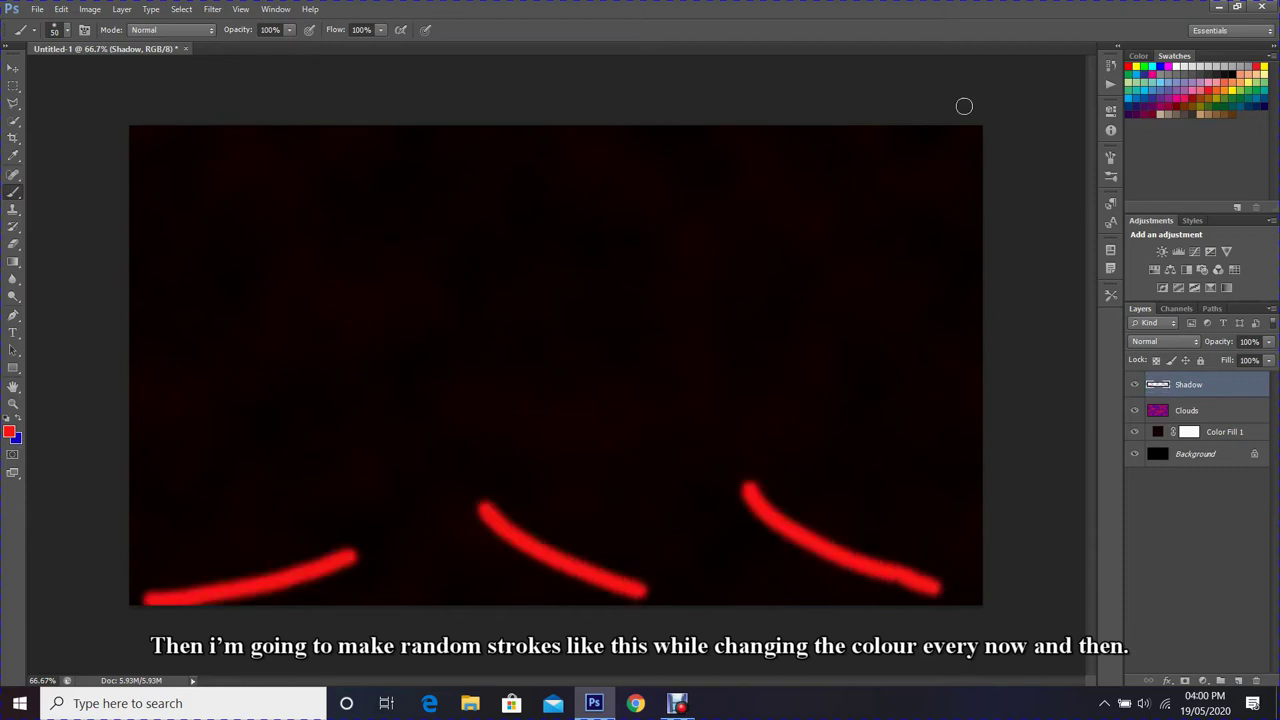
left_click_drag(136, 145, 300, 256)
Swap to blue and paint five blue strokes across the canvas.
key("x")
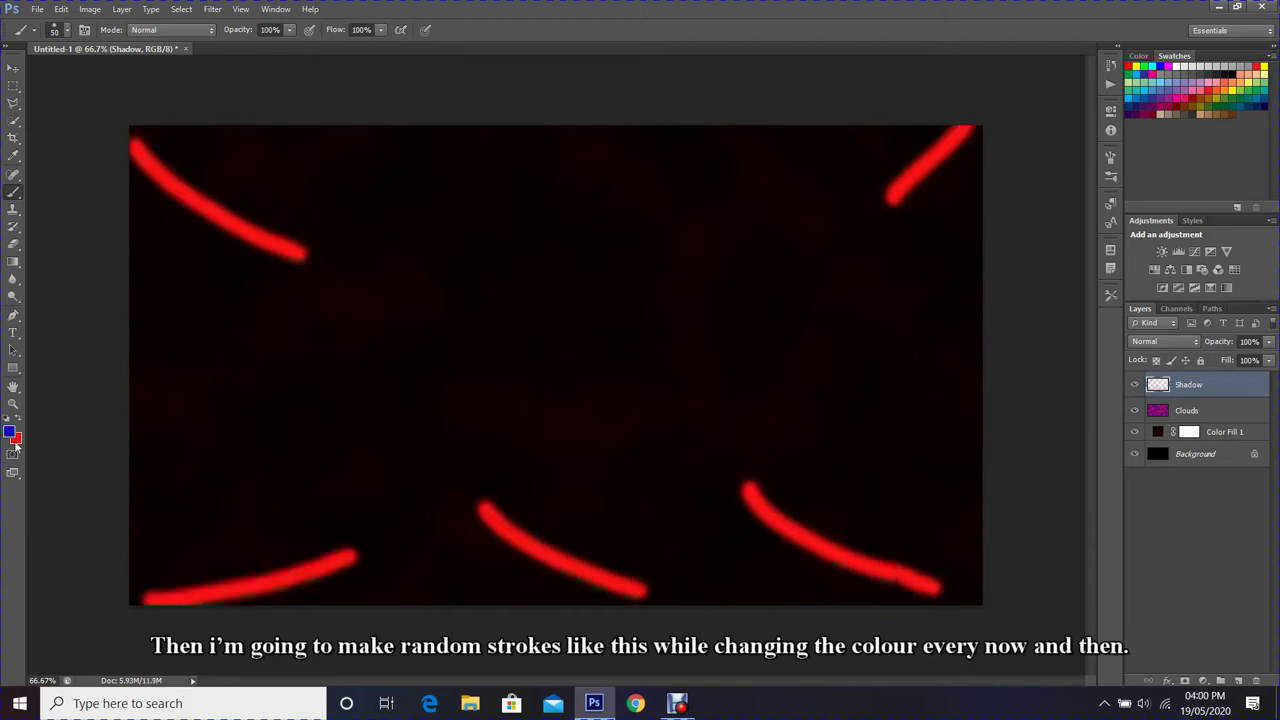
left_click_drag(130, 425, 215, 435)
left_click_drag(358, 390, 460, 598)
left_click_drag(855, 440, 980, 545)
left_click_drag(723, 135, 568, 185)
left_click_drag(893, 282, 972, 340)
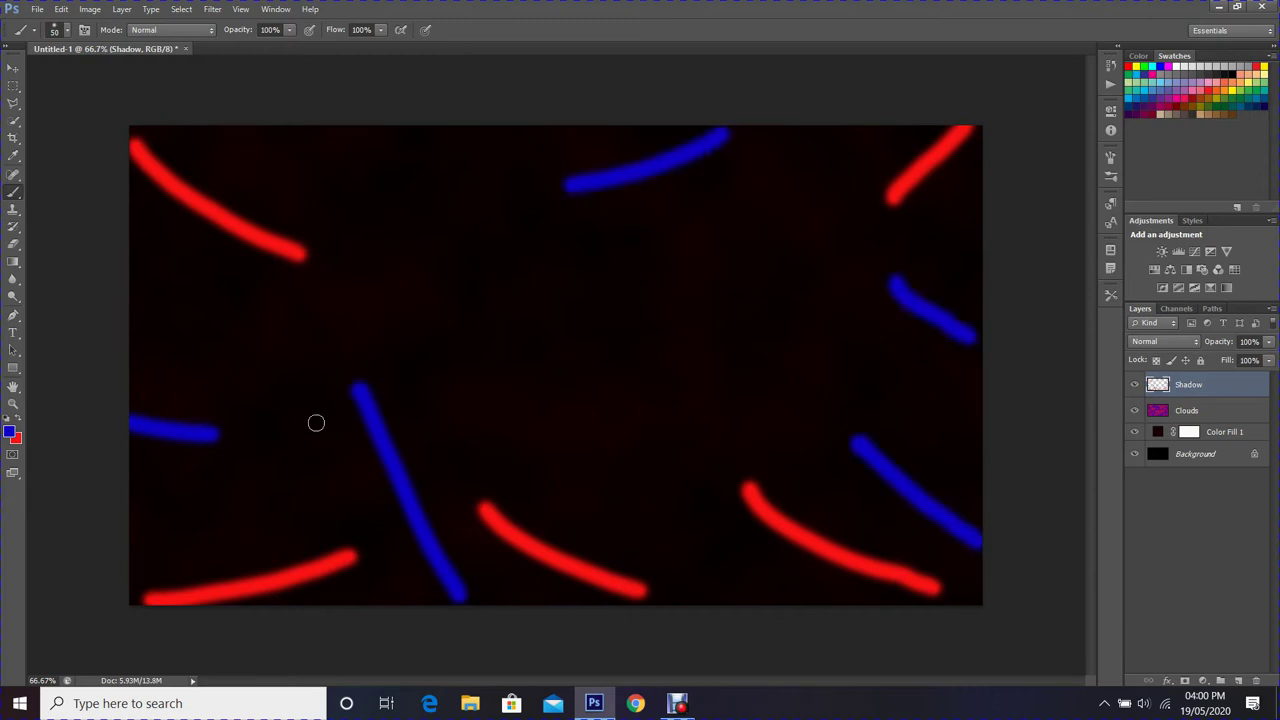
Change the brush colour to magenta and paint five magenta strokes.
left_click(10, 432)
left_click_drag(973, 210, 973, 182)
left_click(1106, 147)
left_click_drag(302, 157, 487, 229)
left_click_drag(176, 309, 246, 331)
left_click_drag(362, 502, 396, 600)
mouse_move(645, 513)
left_mouse_down()
mouse_move(577, 462)
mouse_move(830, 593)
left_mouse_up()
left_click_drag(390, 325, 578, 303)
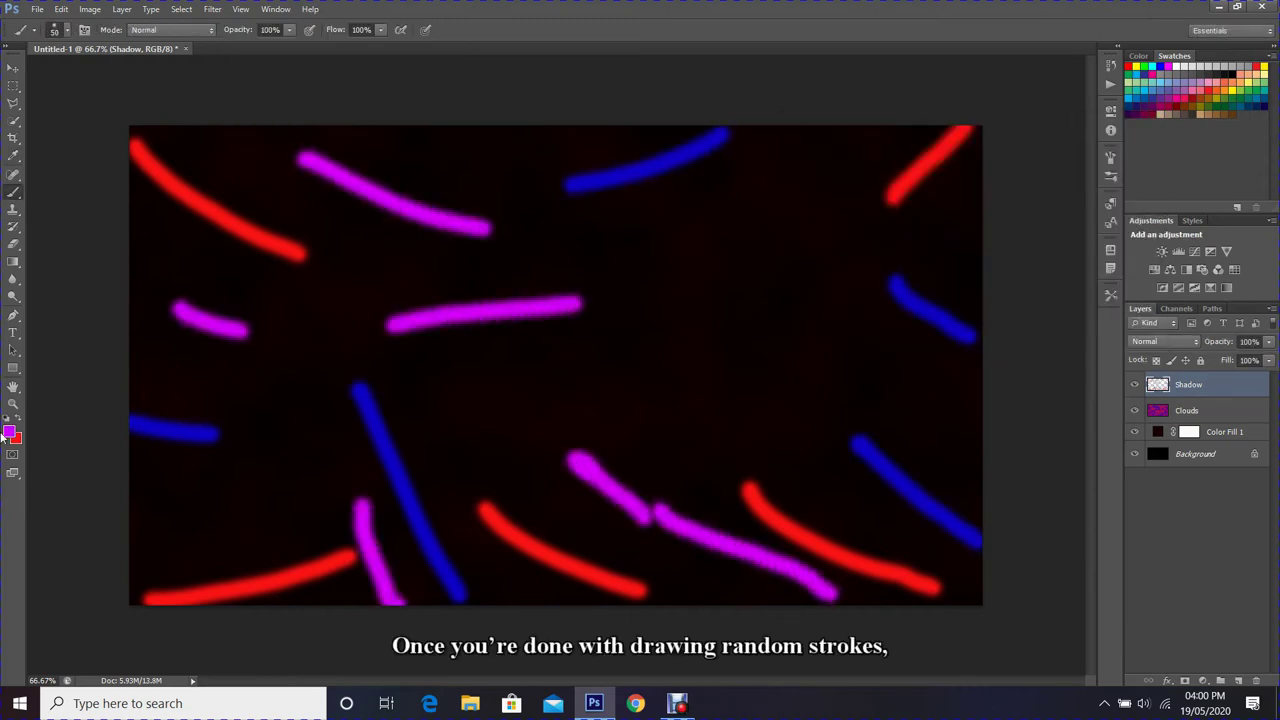
Change the brush colour to cyan and paint two cyan strokes.
left_click(10, 432)
left_click(973, 240)
left_click(1106, 147)
left_click_drag(490, 400, 775, 595)
mouse_move(893, 386)
left_mouse_down()
mouse_move(723, 323)
mouse_move(635, 215)
left_mouse_up()
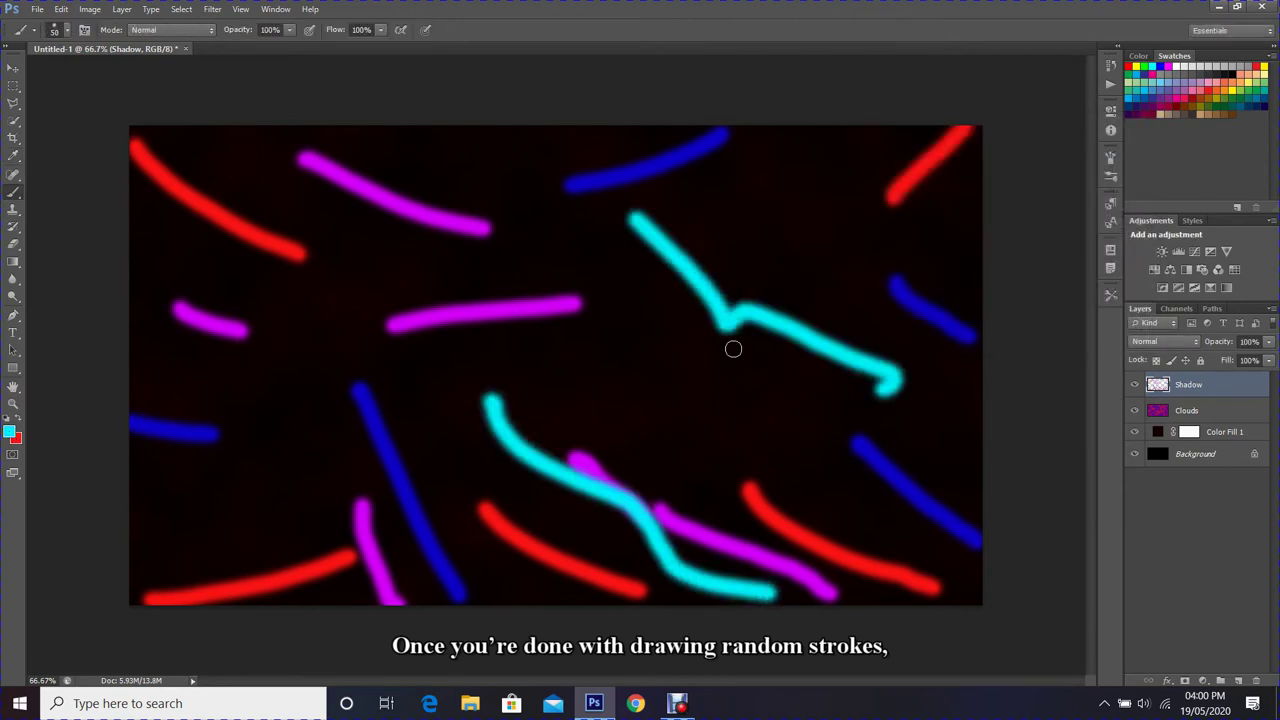
left_click(222, 12)
Blur the Shadow layer's strokes with a 100-pixel Gaussian Blur.
mouse_move(257, 182)
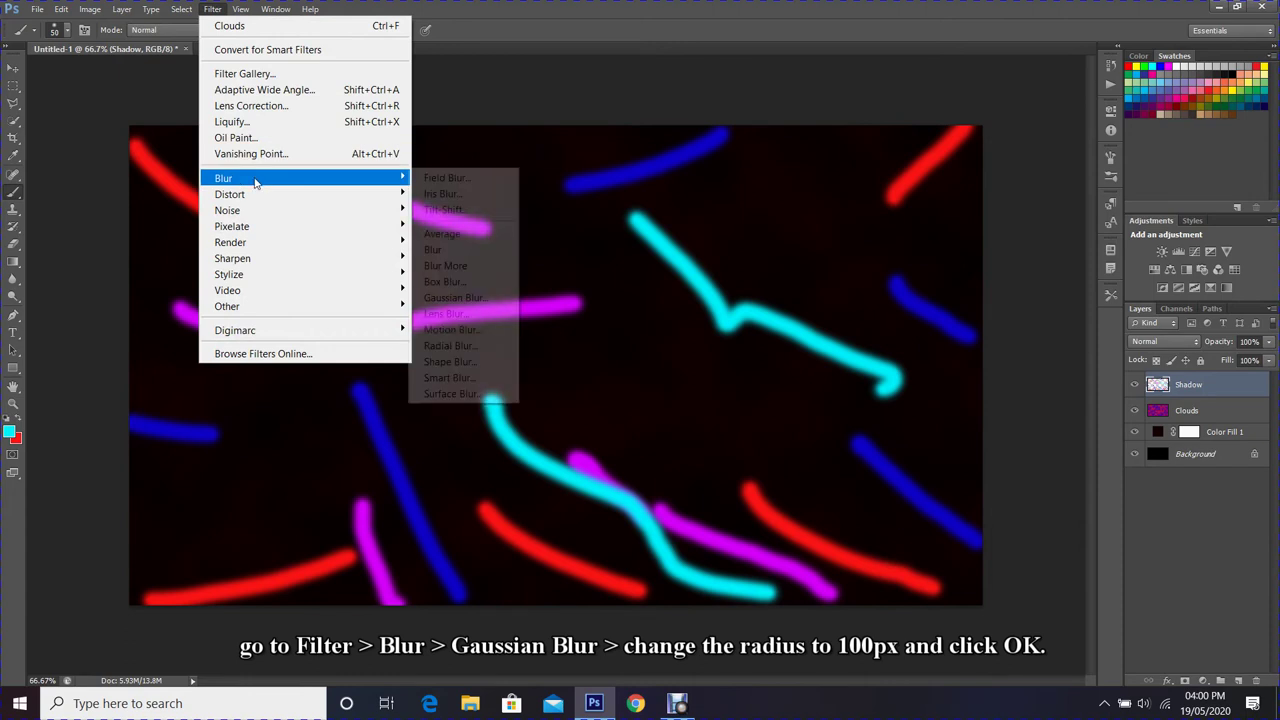
left_click(480, 297)
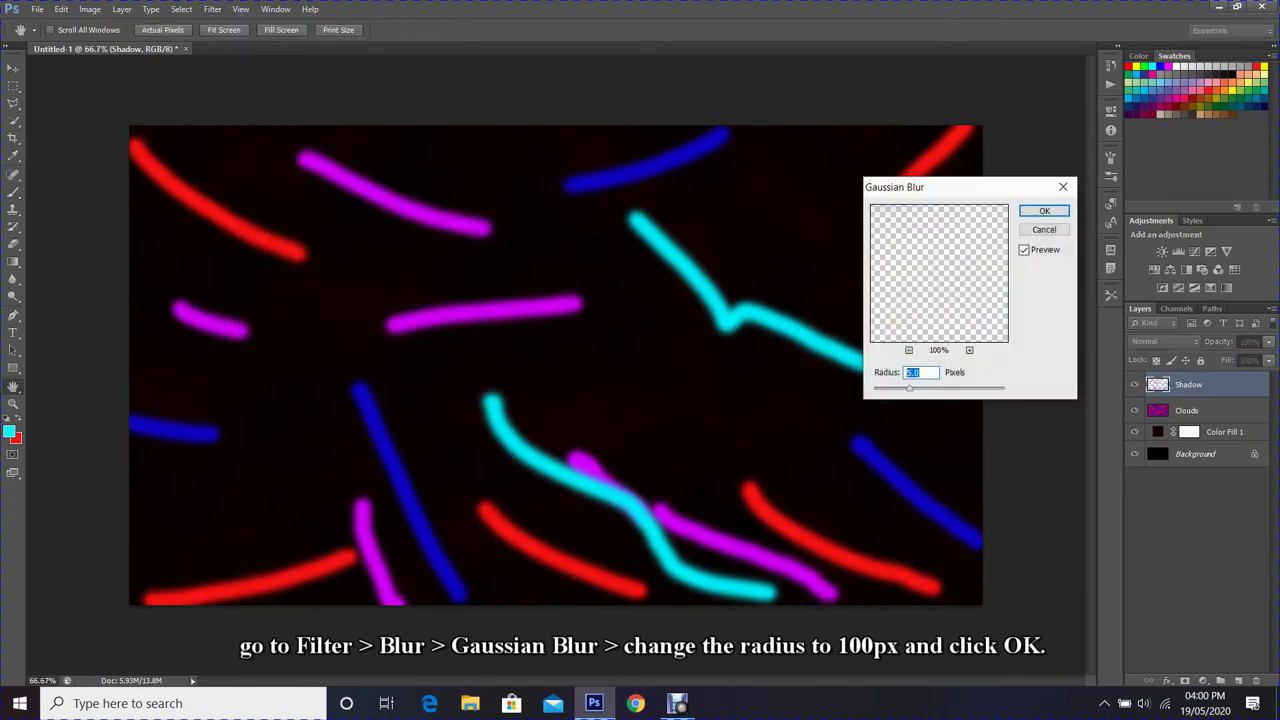
type("100")
left_click(1045, 212)
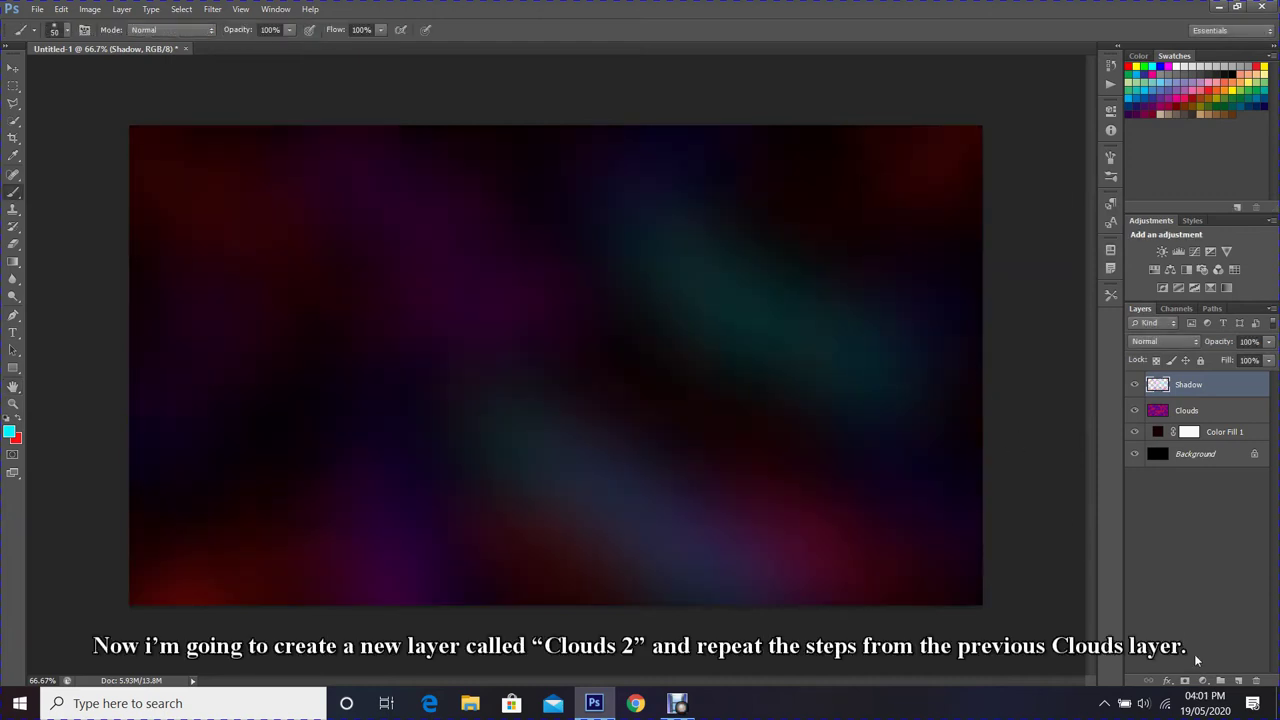
Add a new empty layer above Shadow and name it Clouds 2.
left_click(1240, 679)
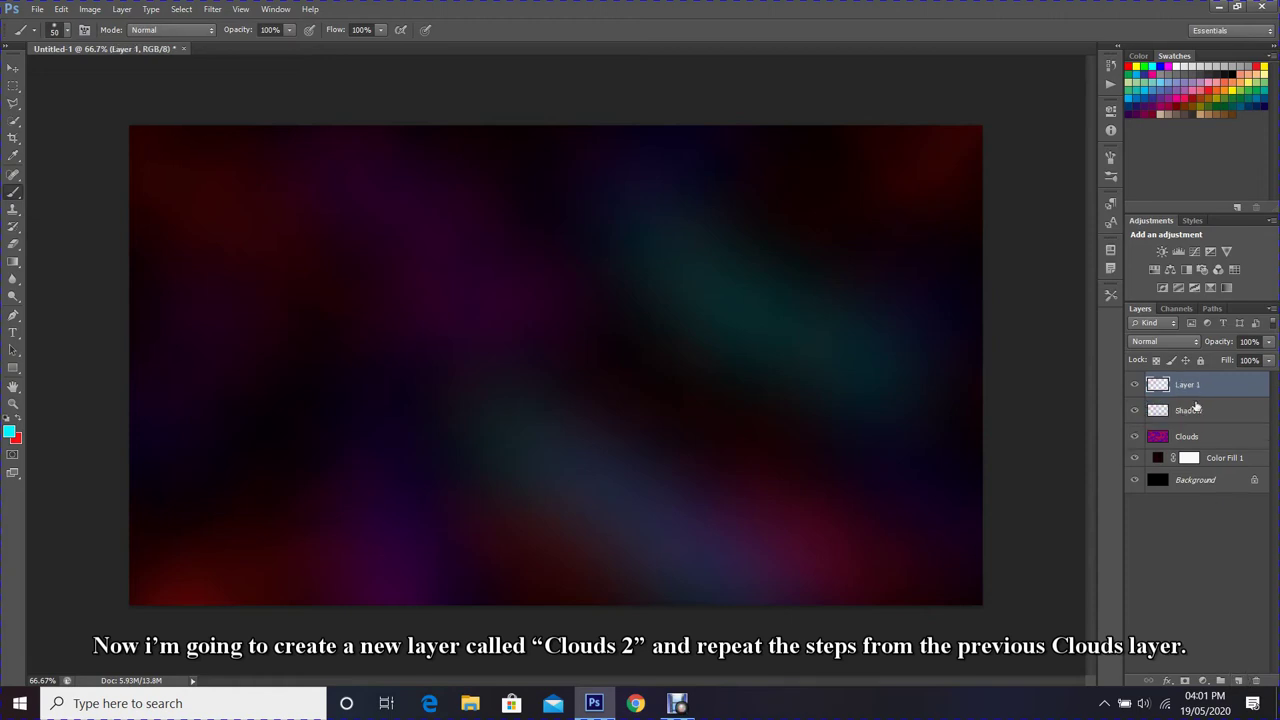
double_click(1187, 385)
type("Clouds 2")
key("Return")
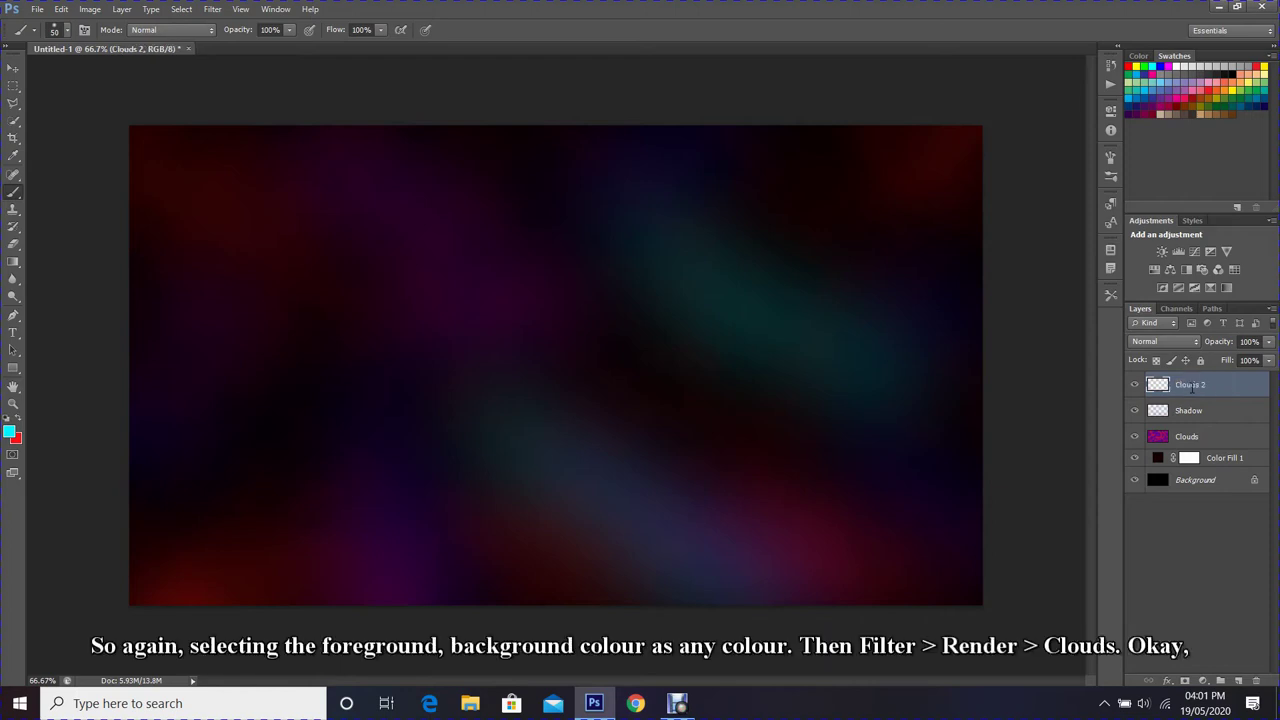
Try green clouds on Clouds 2 via Filter > Render > Clouds, then undo them.
key("x")
left_click(8, 432)
left_click(973, 228)
left_click_drag(973, 228, 973, 258)
key("Return")
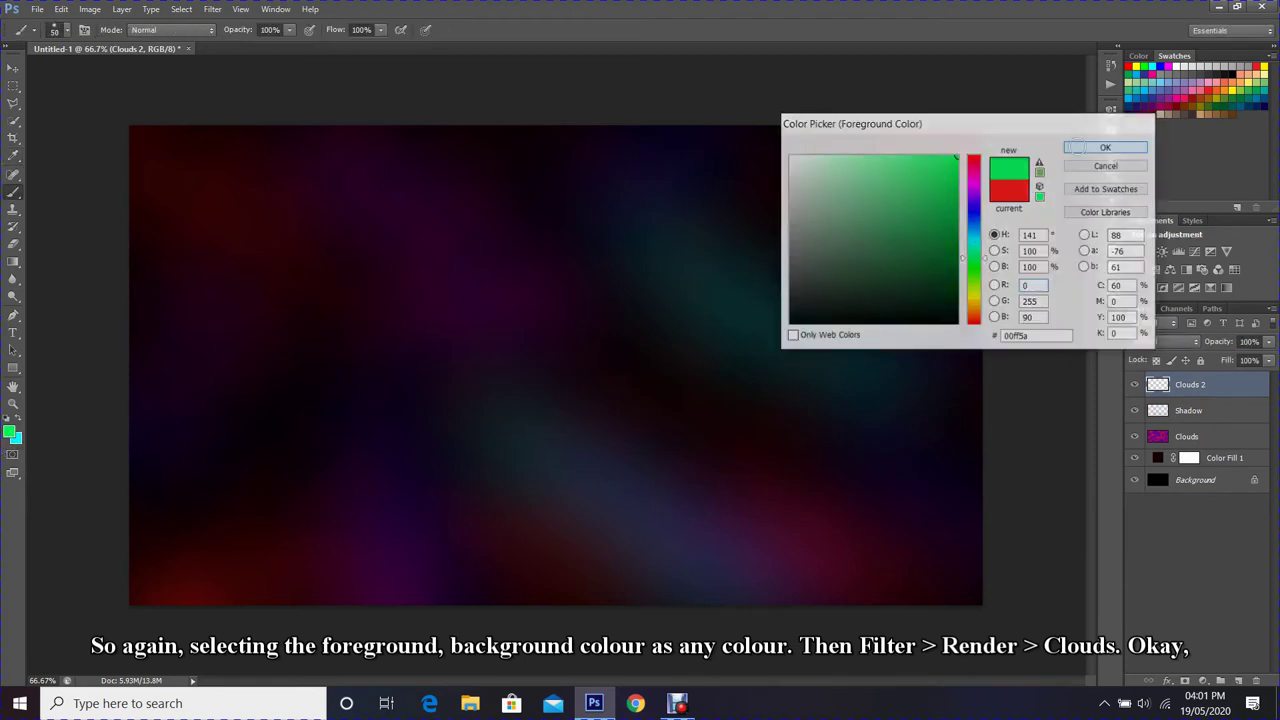
left_click(216, 12)
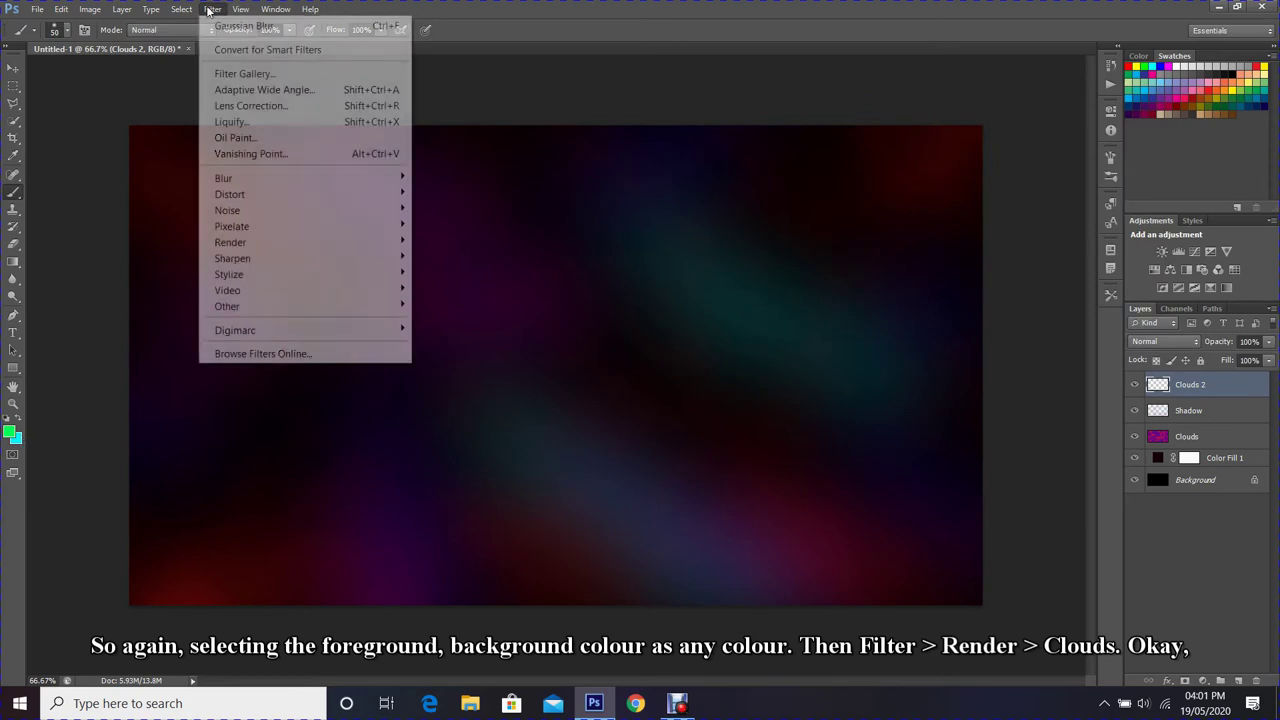
mouse_move(279, 245)
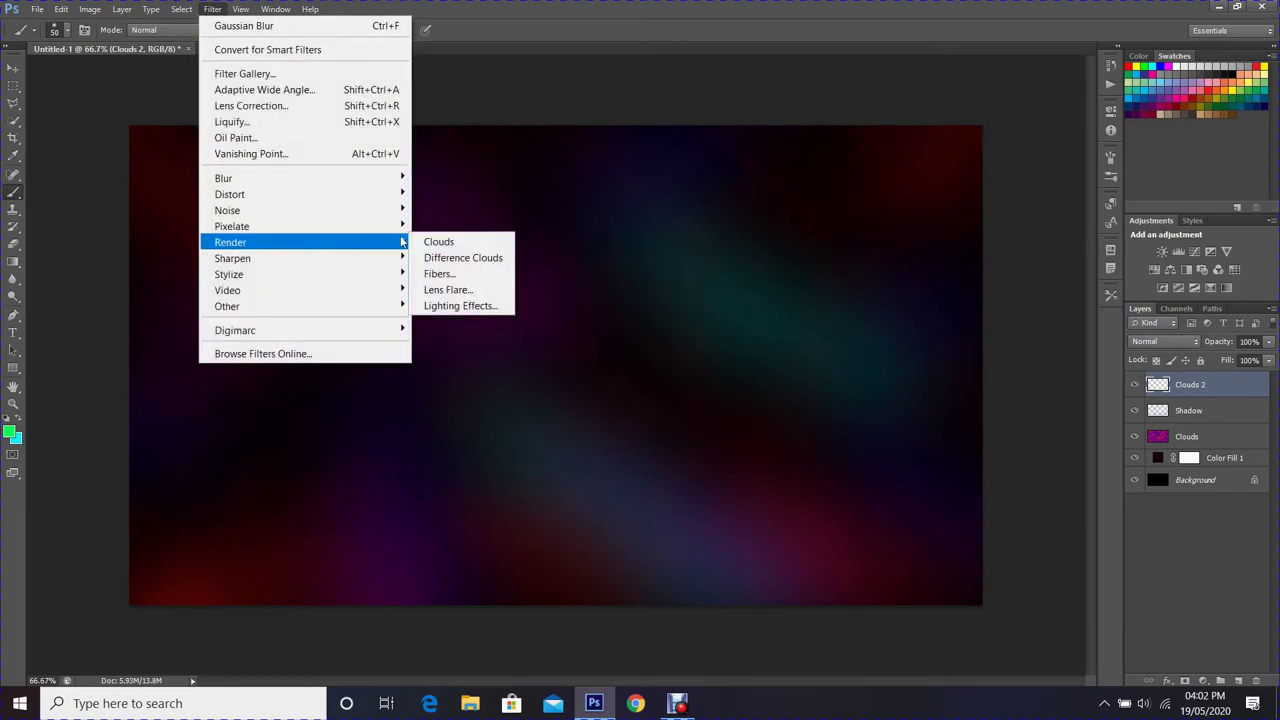
left_click(431, 238)
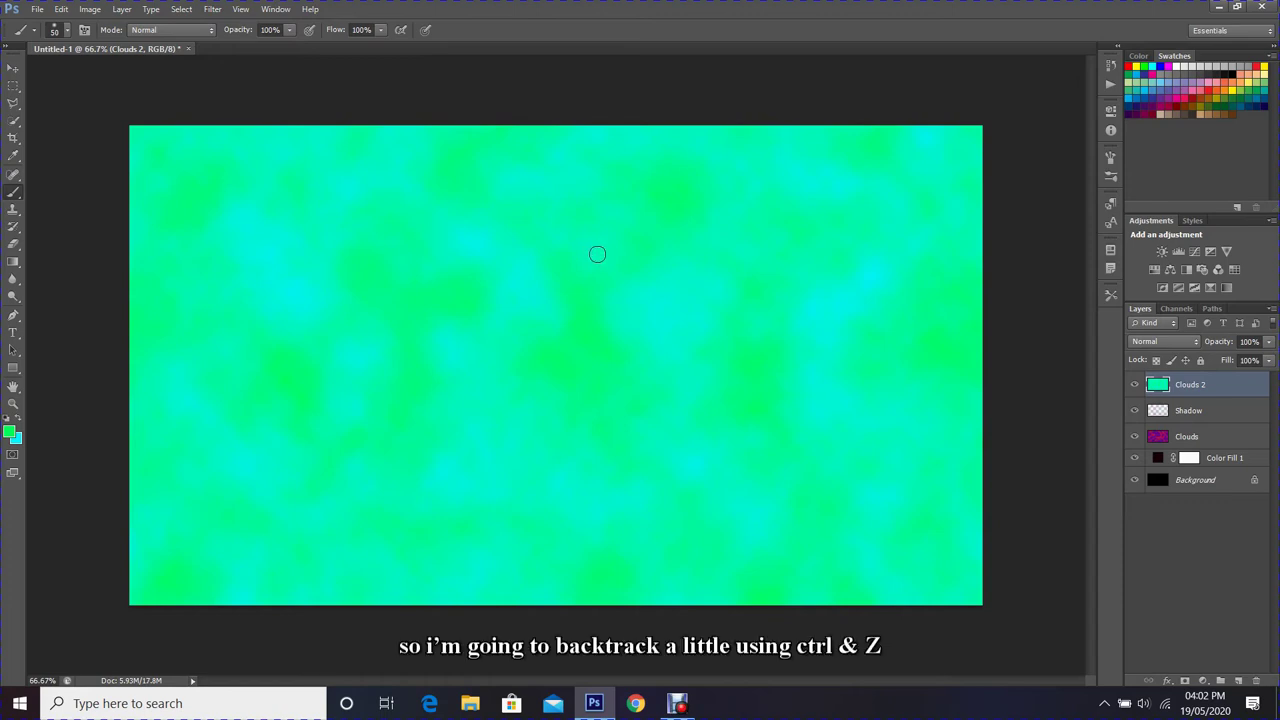
key("ctrl+z")
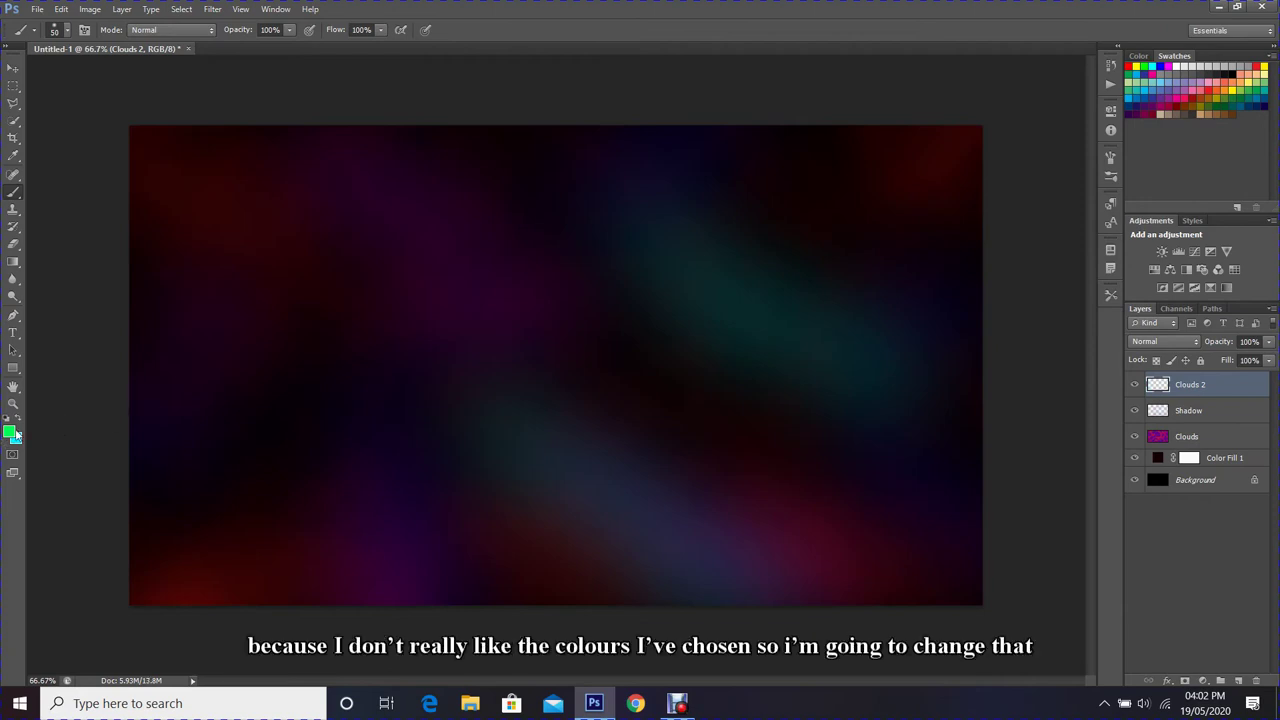
Set the foreground colour to magenta and the background colour to red.
left_click(15, 433)
left_click_drag(989, 265, 989, 190)
left_click(1106, 147)
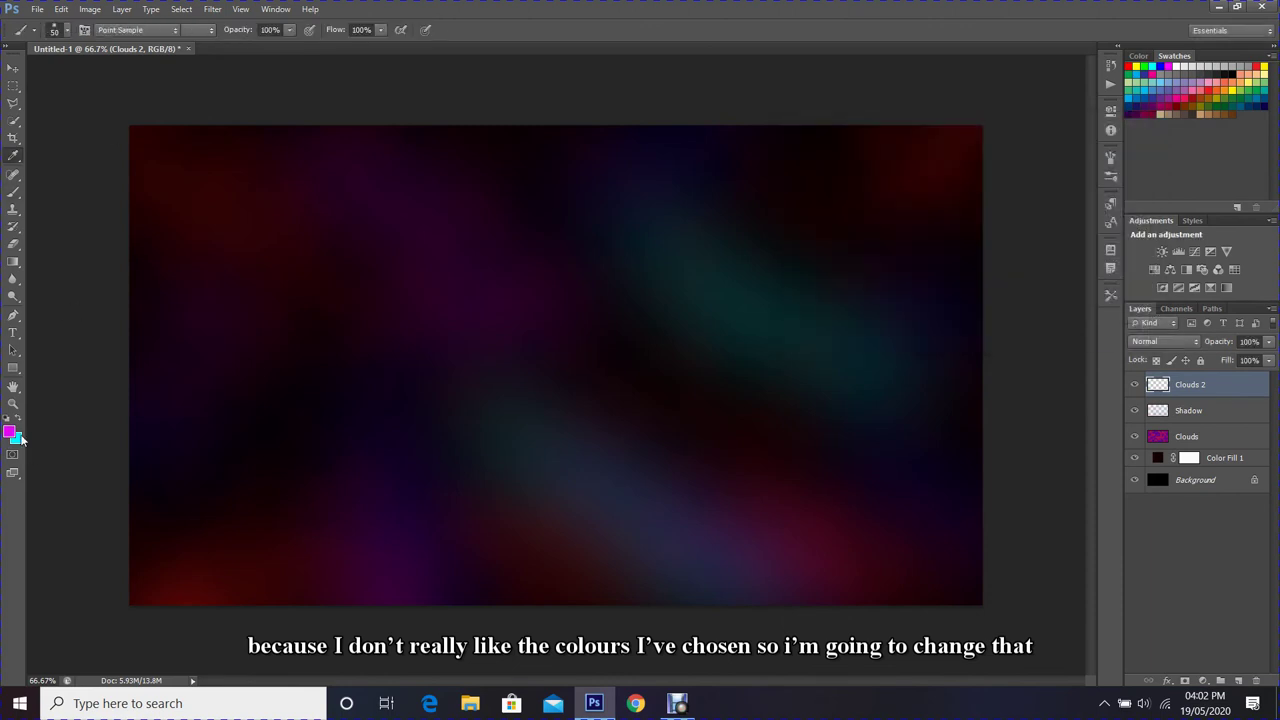
left_click(17, 437)
left_click_drag(983, 246, 983, 165)
left_click(1106, 147)
left_click(213, 9)
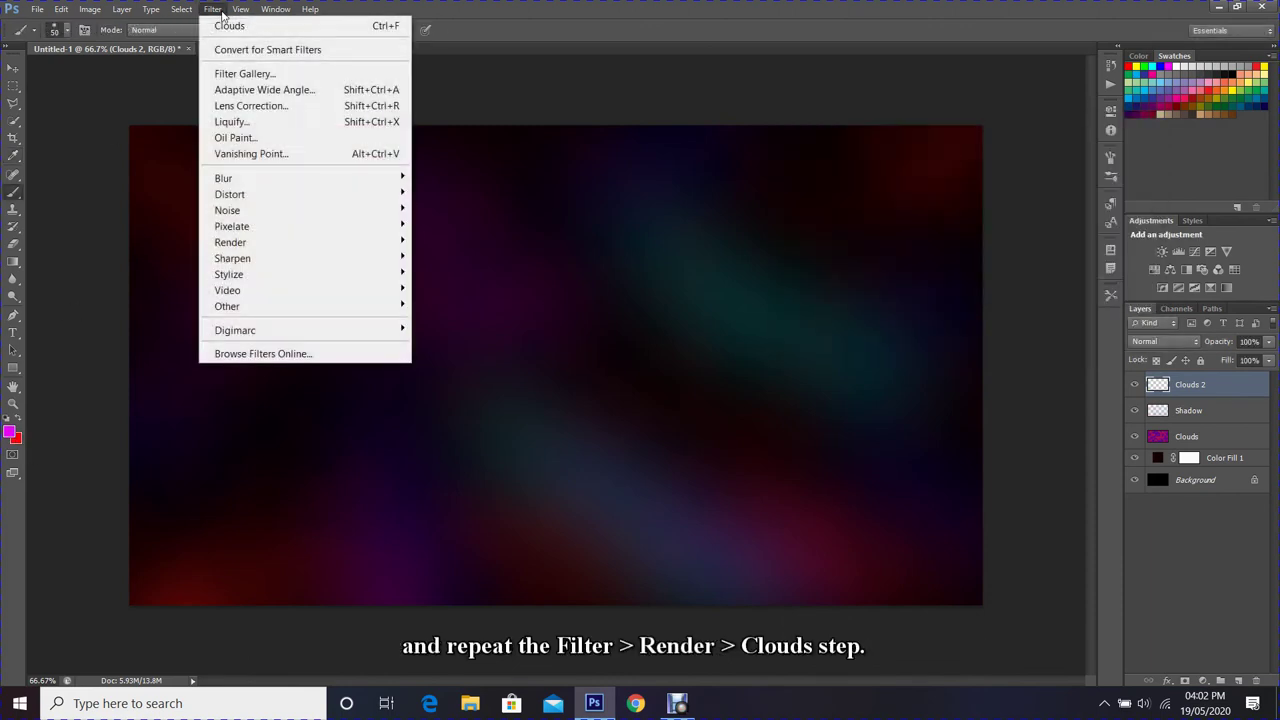
Render magenta-red clouds on Clouds 2 and blend it as Color at 75% opacity.
mouse_move(306, 245)
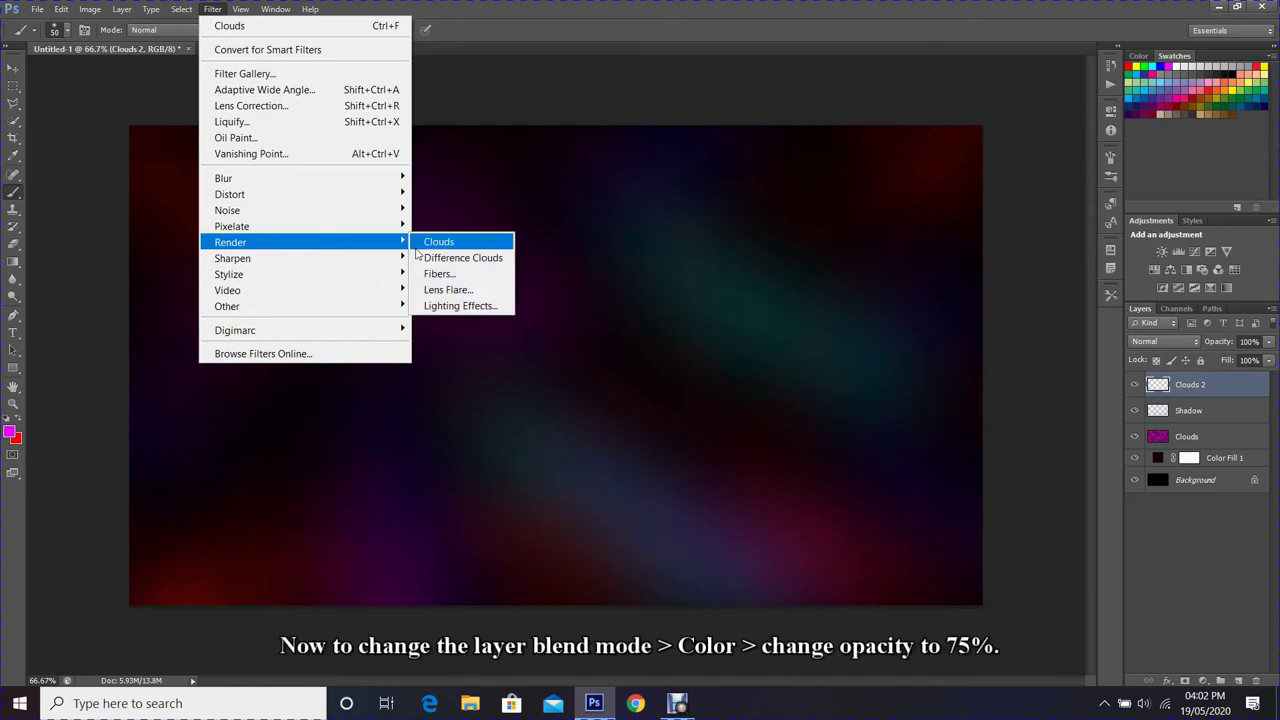
left_click(432, 244)
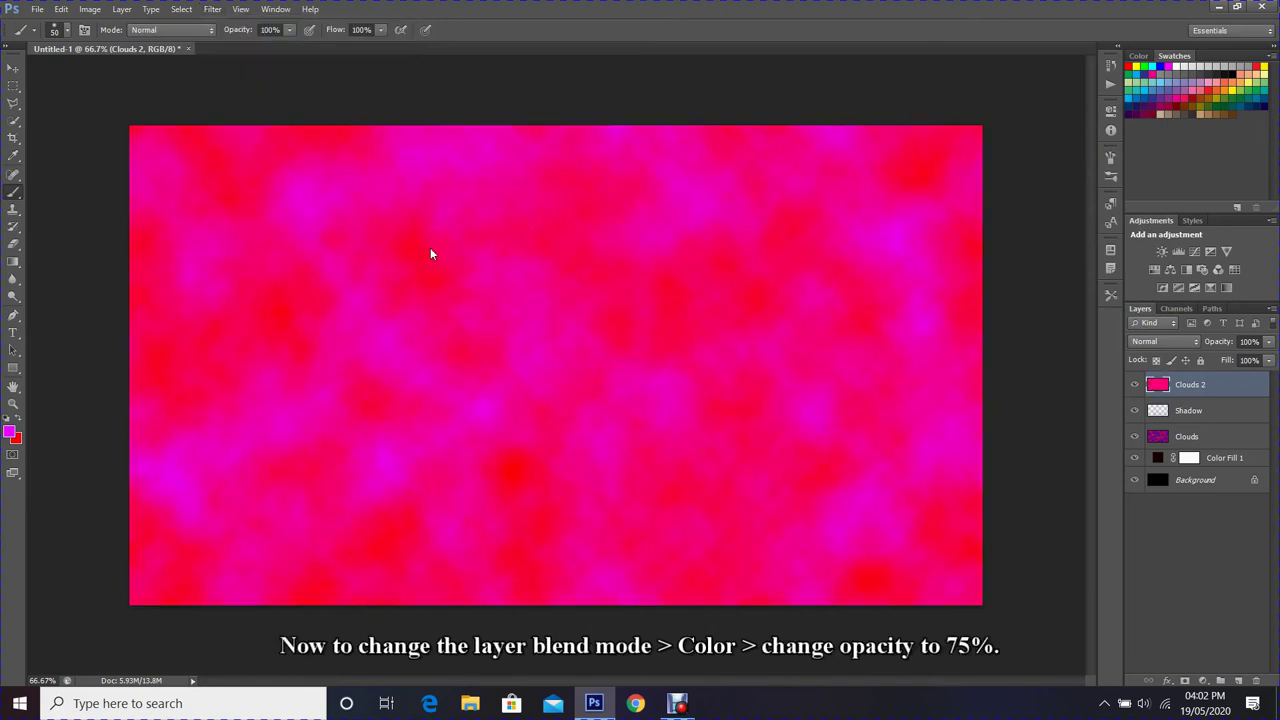
left_click(1162, 339)
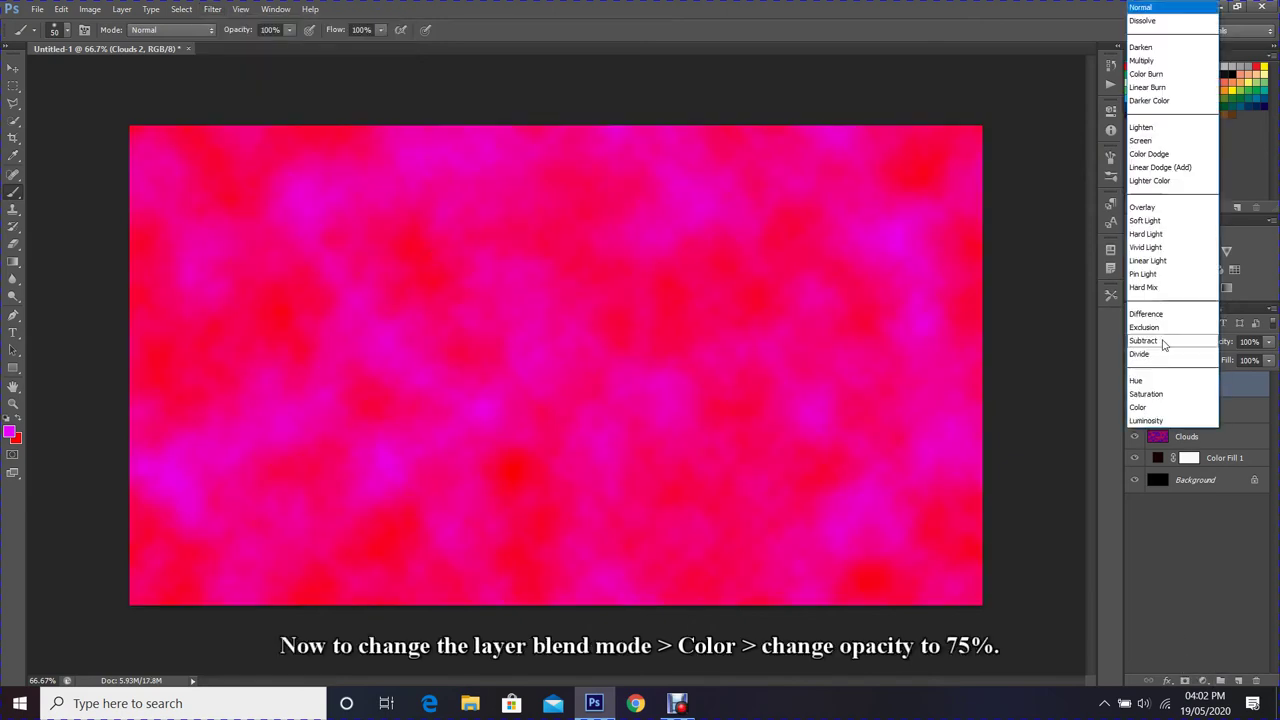
left_click(1154, 409)
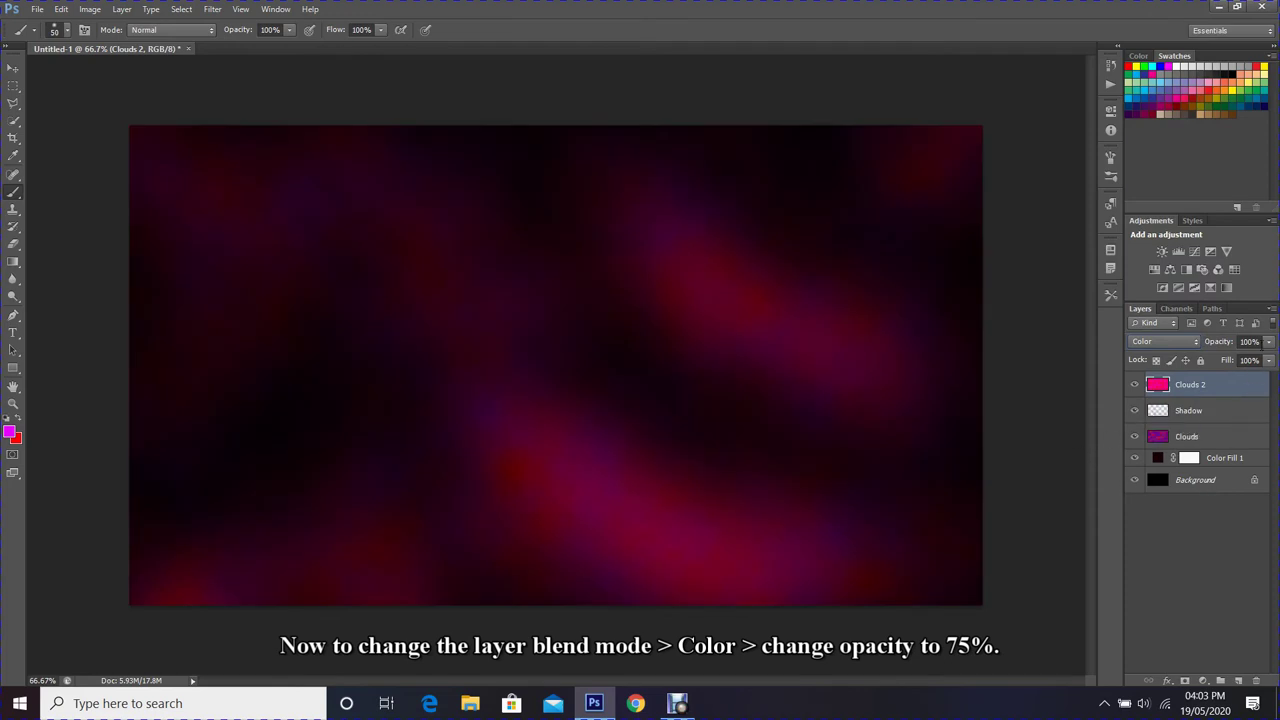
left_click(1250, 341)
type("75")
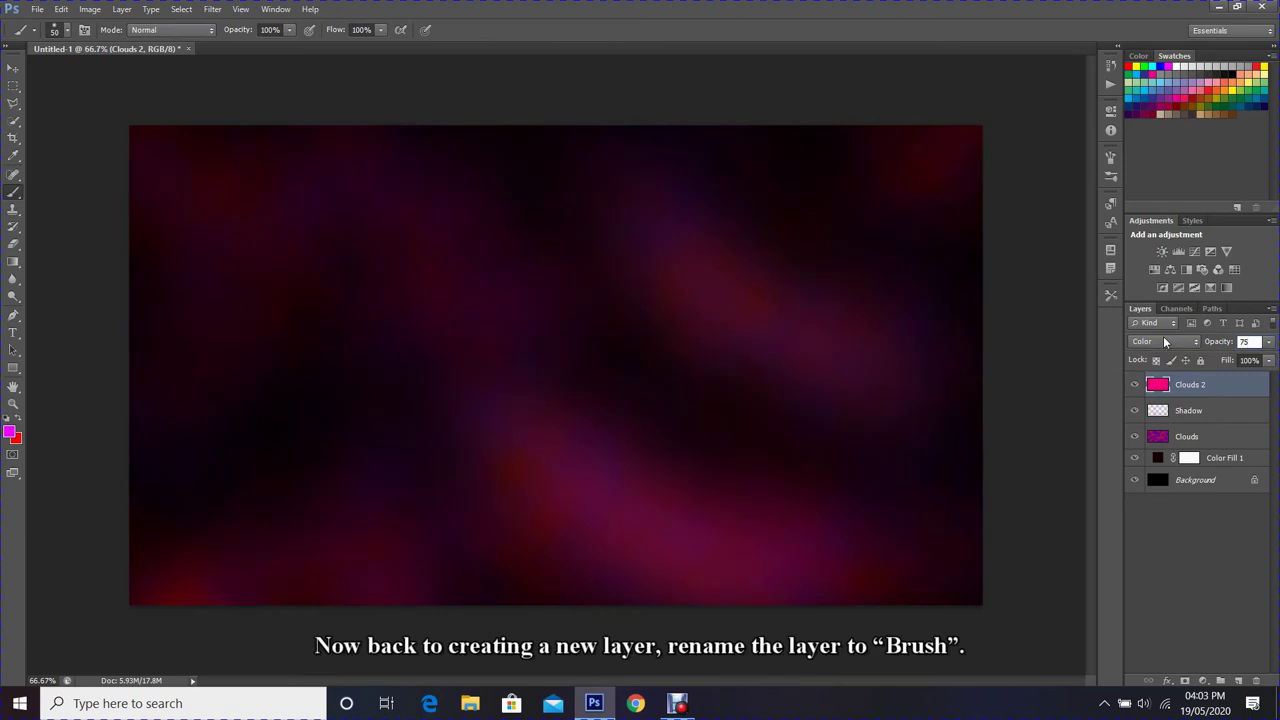
key("Return")
Add a new empty layer on top named Brush.
left_click(1238, 681)
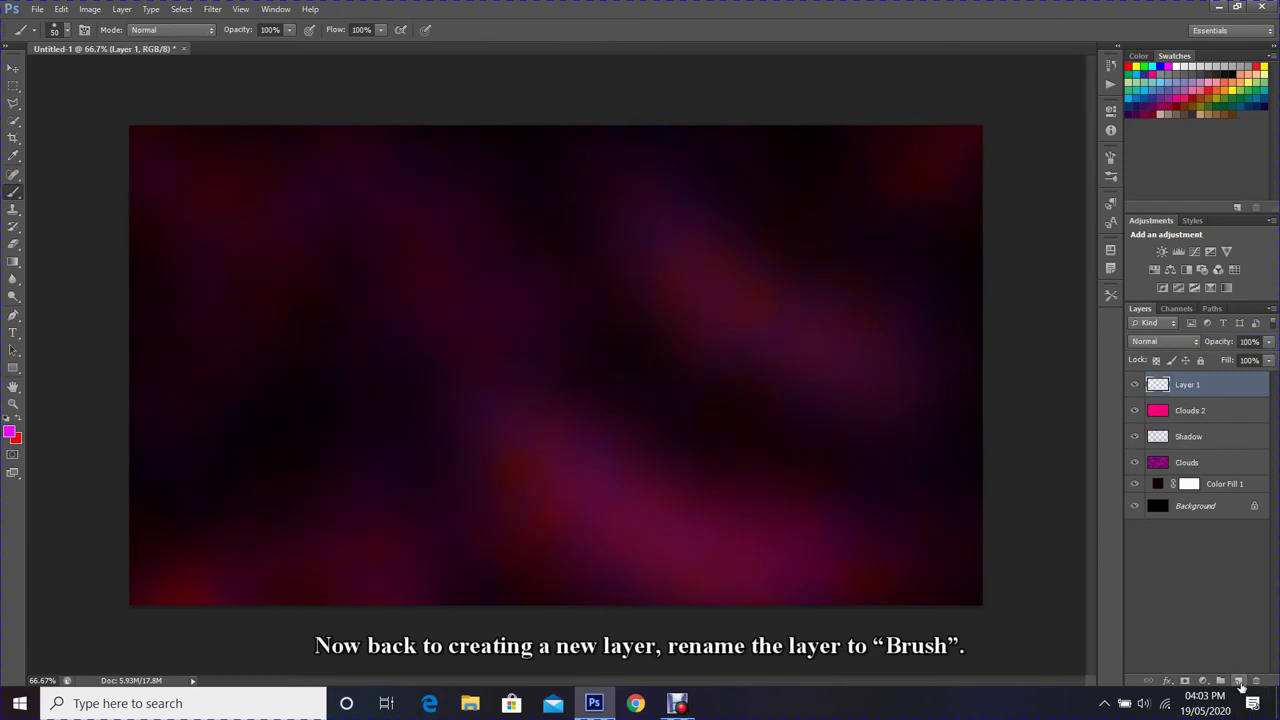
double_click(1199, 392)
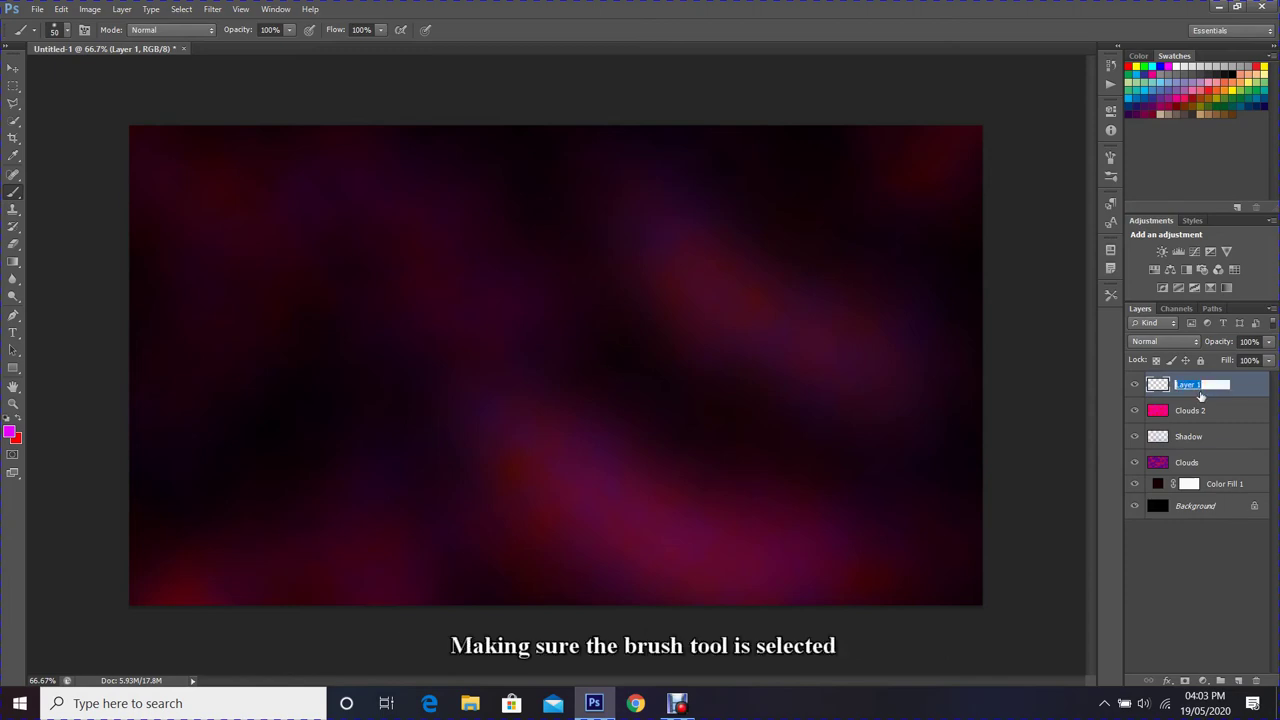
type("Brush")
key("Return")
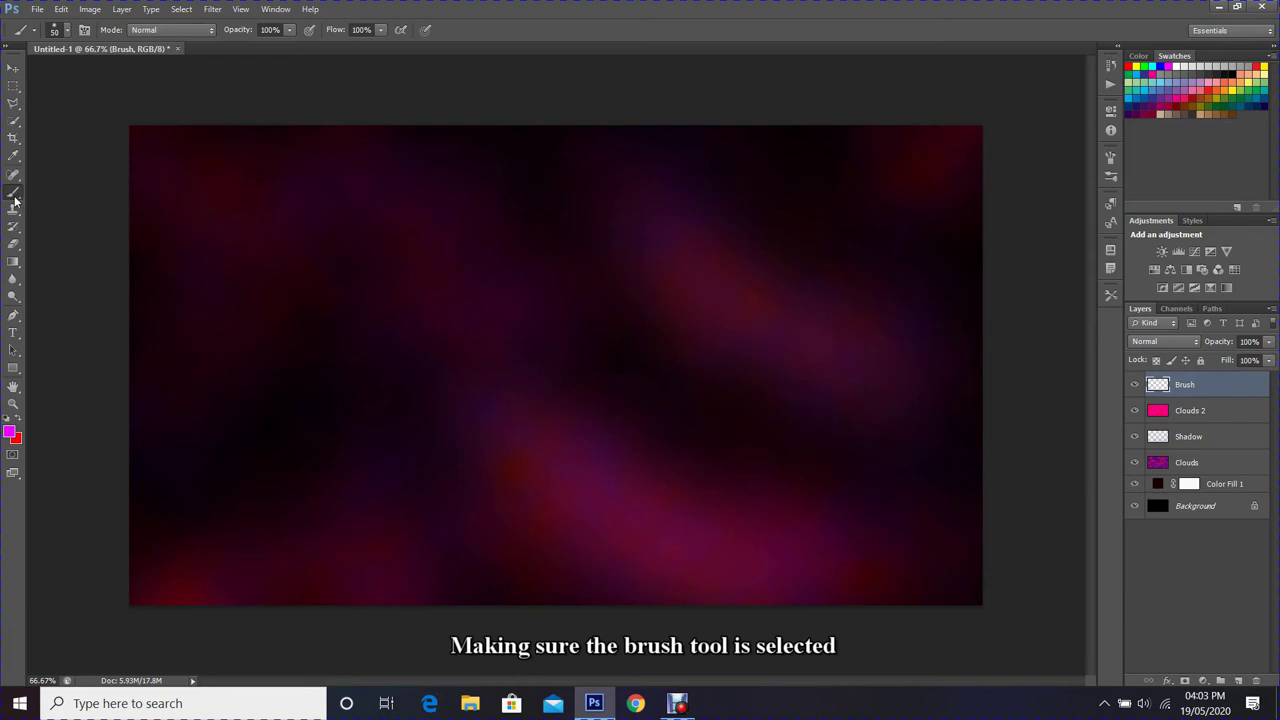
Choose a Hard Round 50 px brush at 100% hardness and set tip spacing to 200%.
left_click(67, 30)
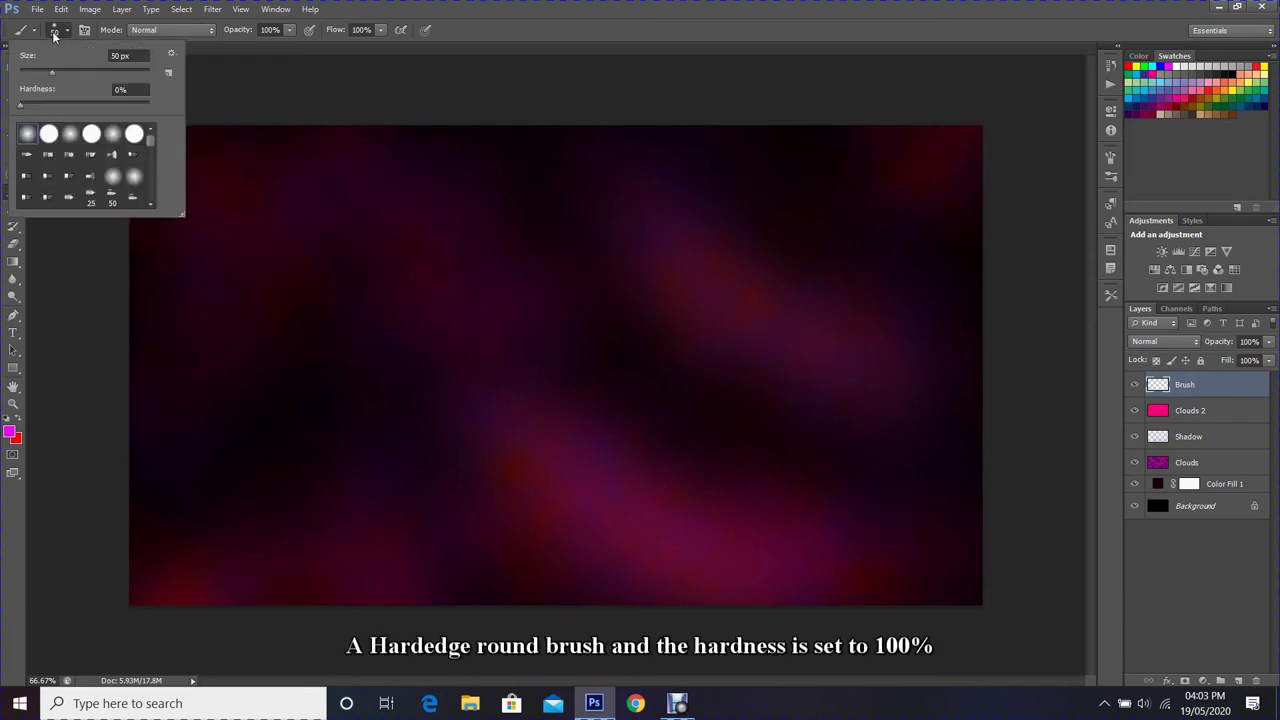
left_click(49, 134)
left_click(84, 30)
left_click(84, 30)
left_click(84, 30)
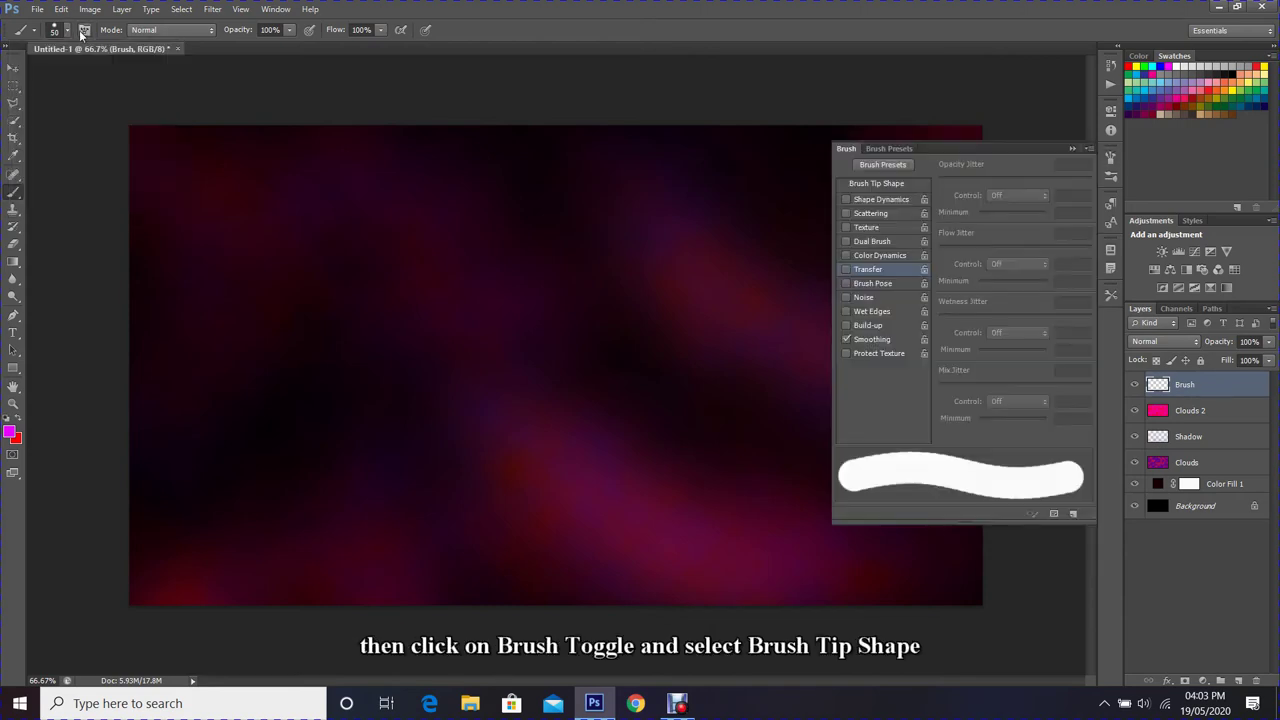
left_click(872, 183)
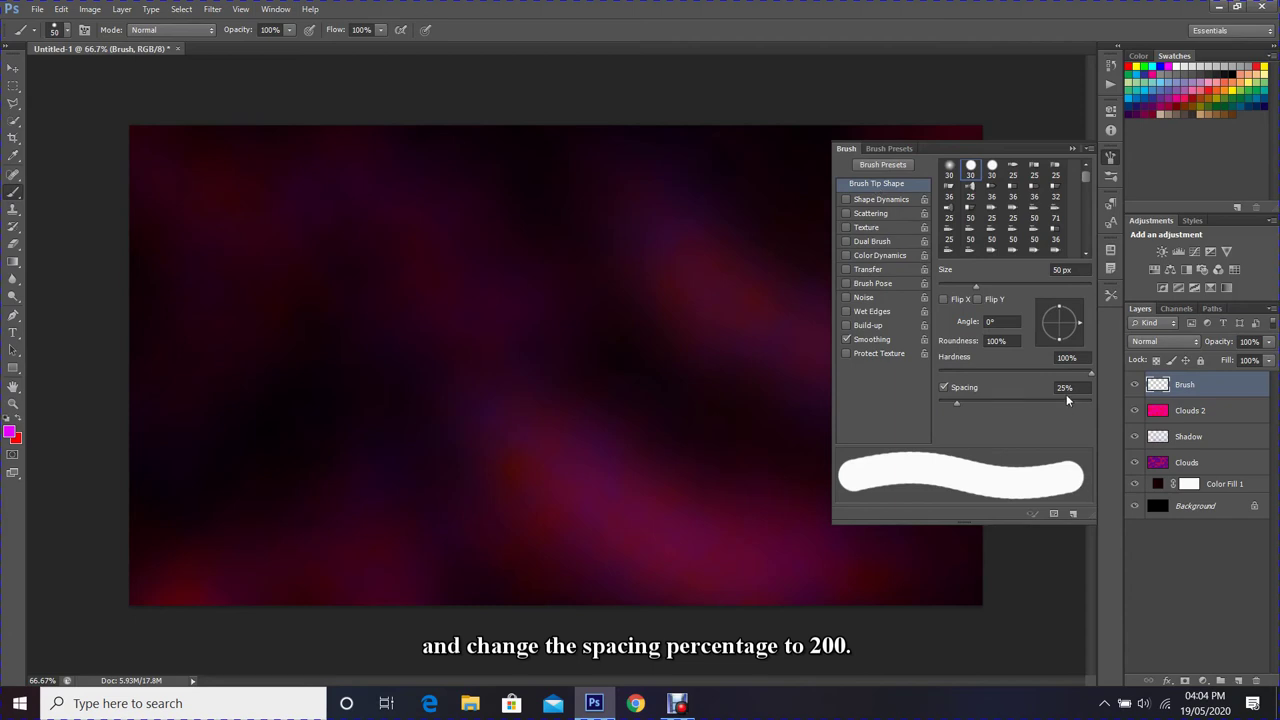
left_click_drag(956, 404, 972, 402)
left_click(1060, 387)
type("2")
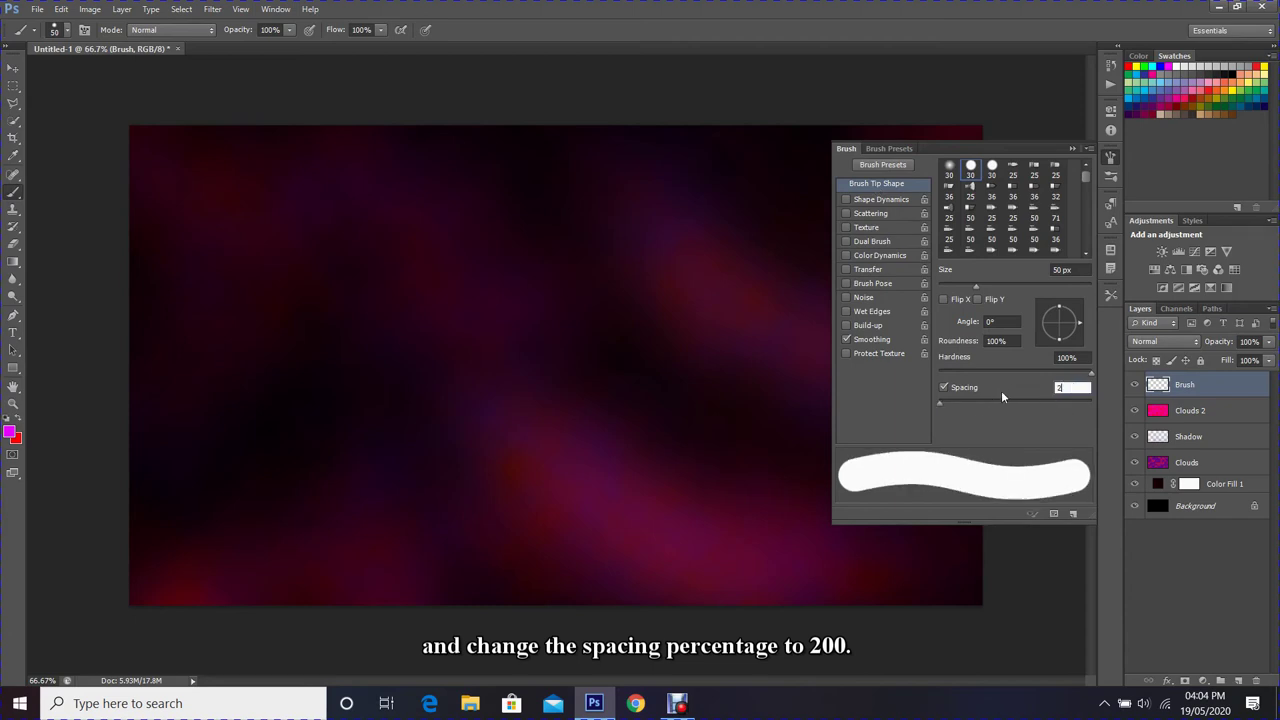
type("00")
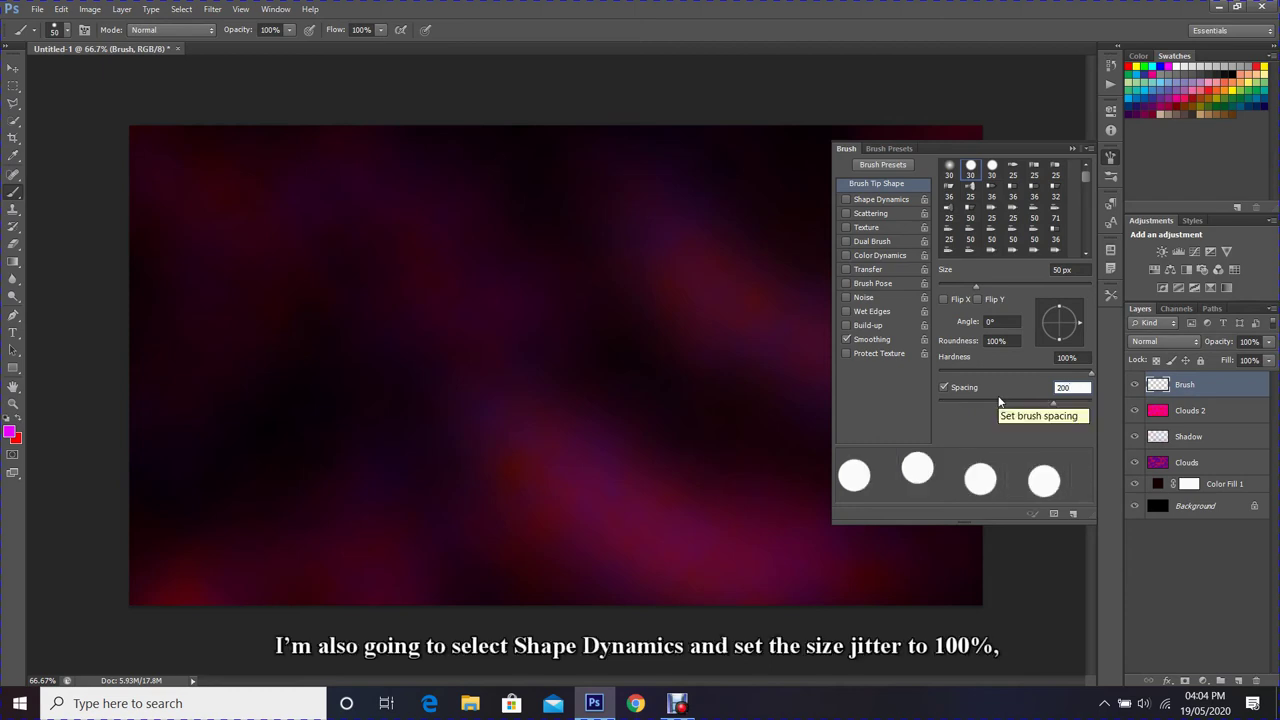
Enable Shape Dynamics with 100% Size Jitter and Scattering at 555% with Count 4.
left_click(880, 199)
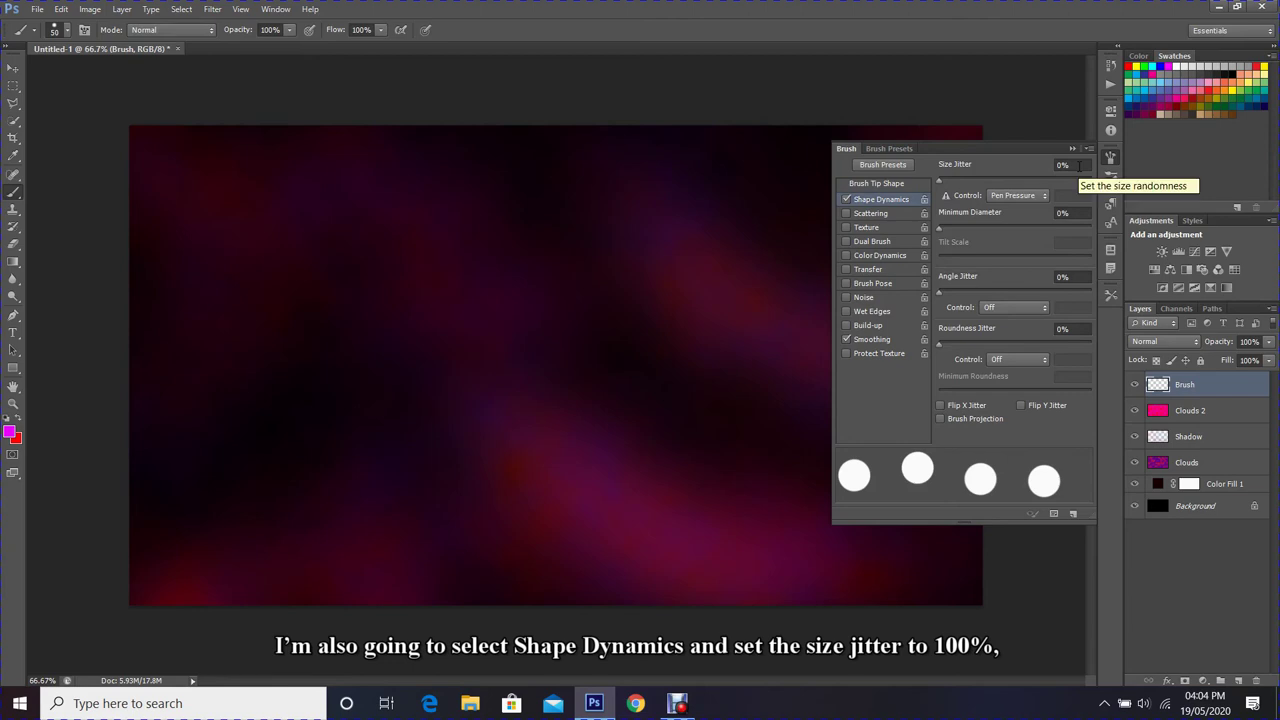
left_click(1068, 165)
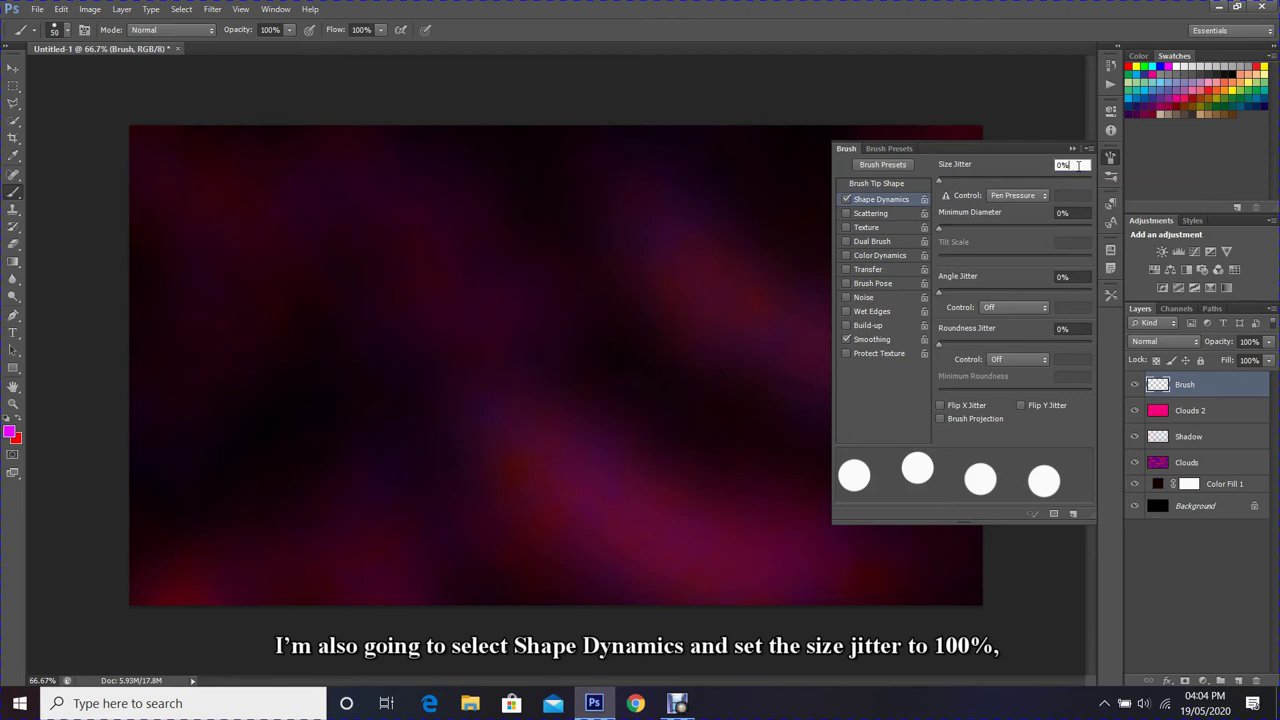
type("100")
key("Return")
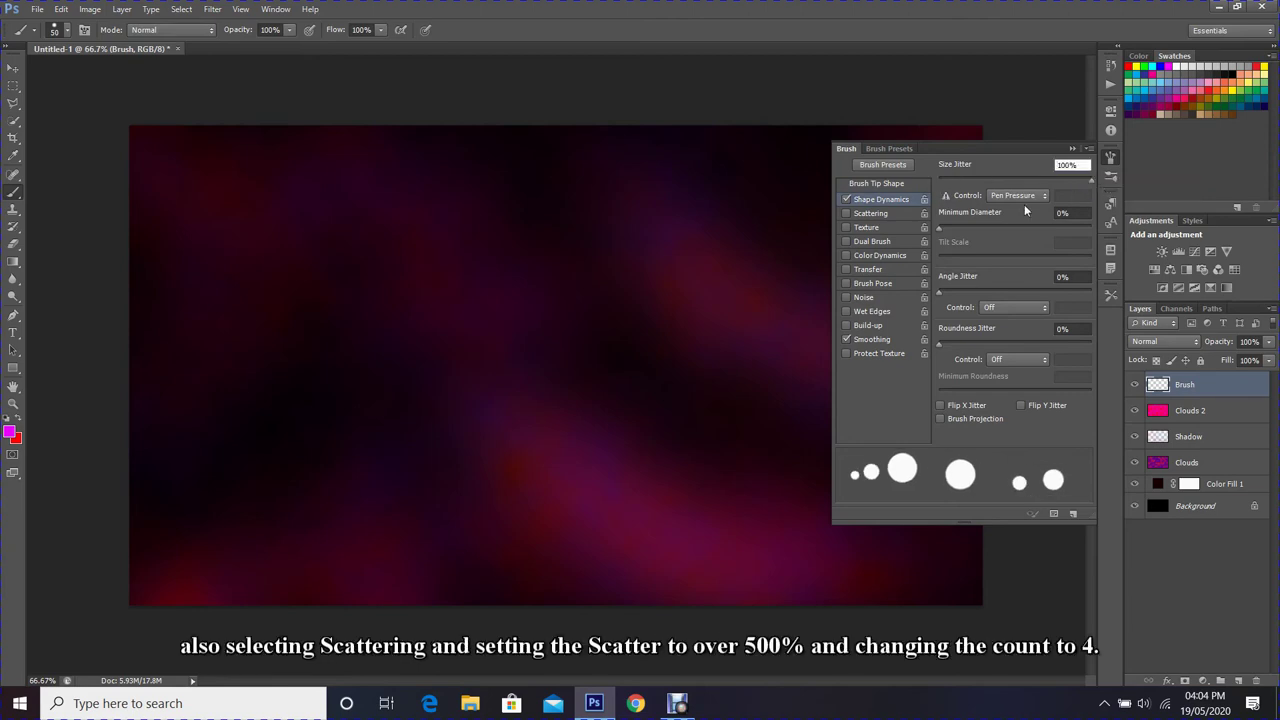
left_click(871, 214)
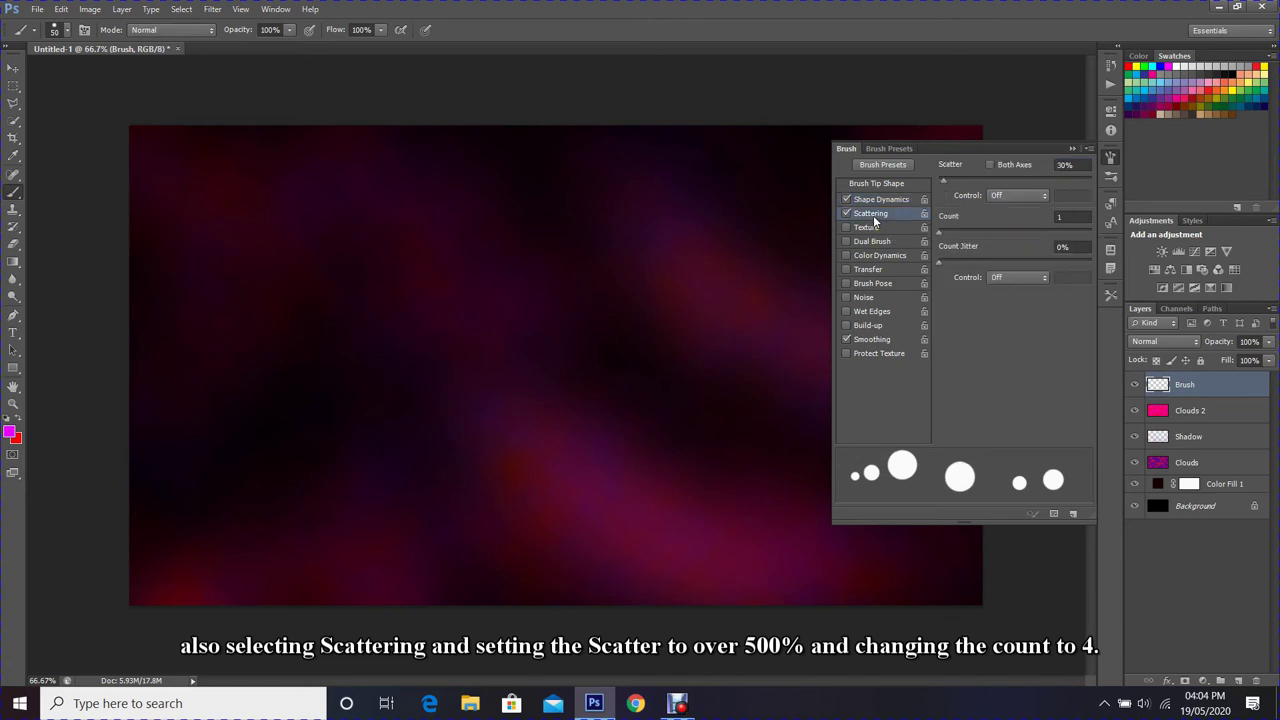
left_click_drag(944, 181, 1023, 188)
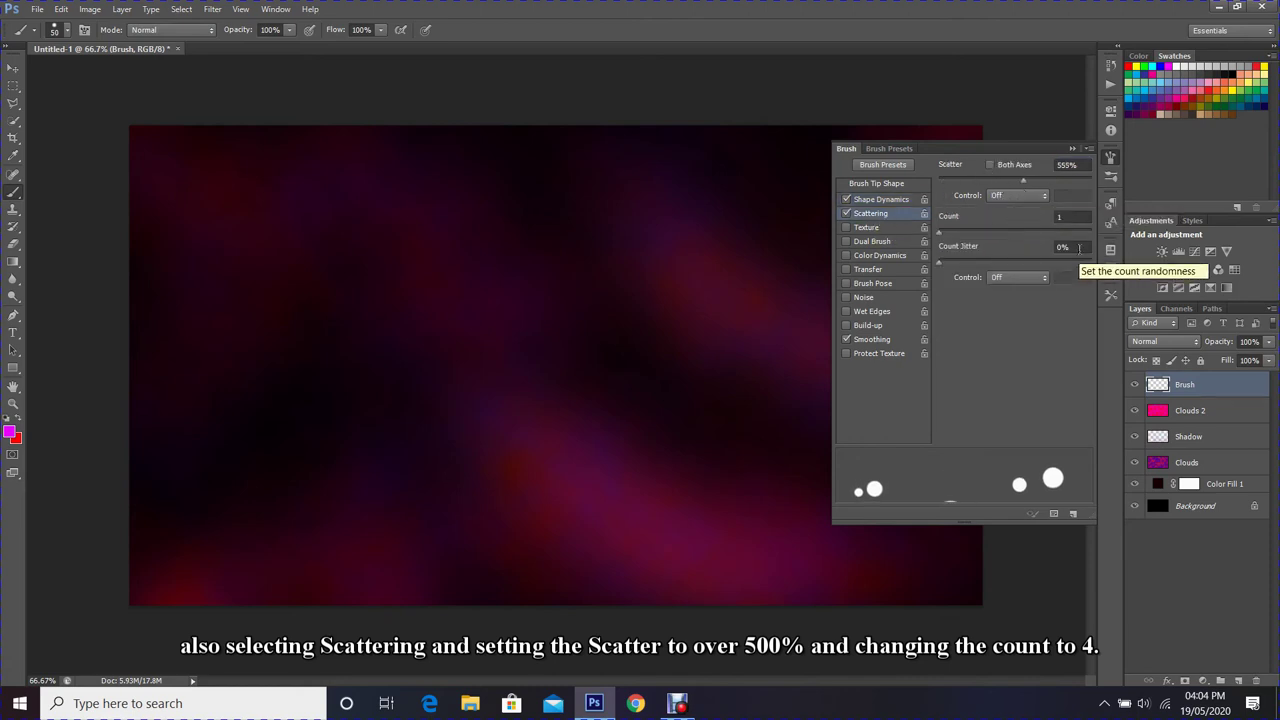
left_click(1072, 216)
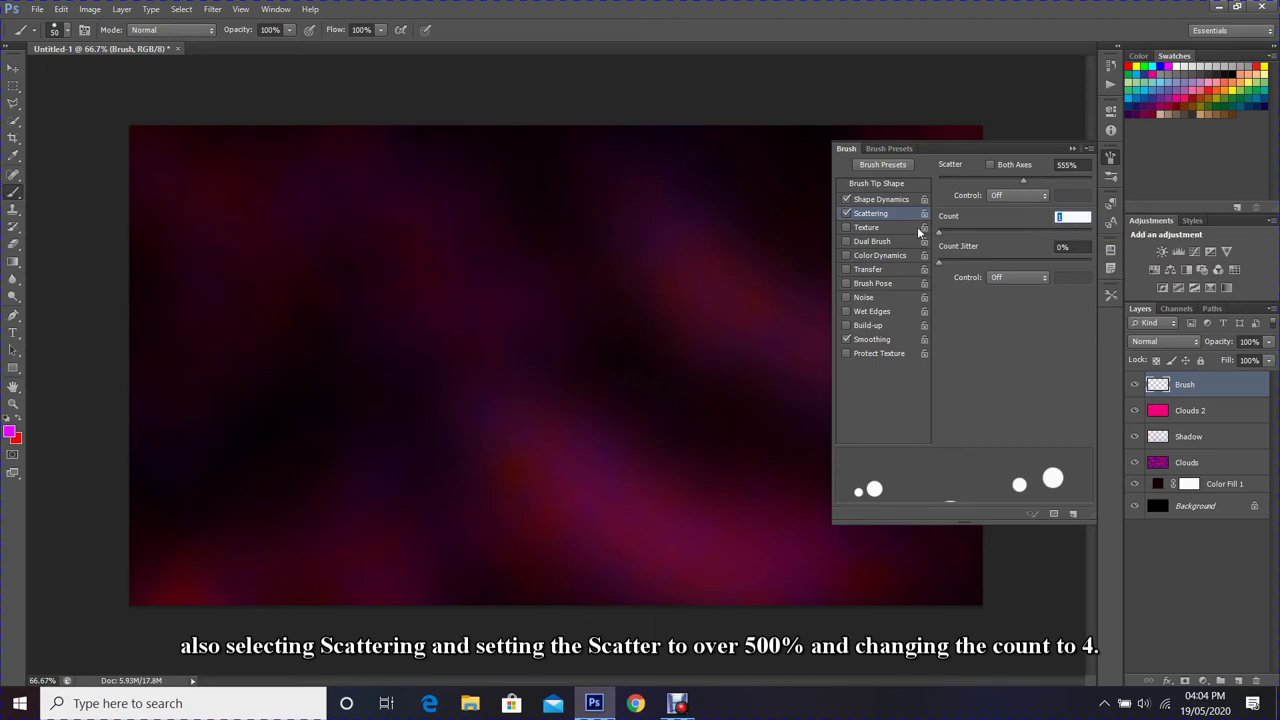
type("4")
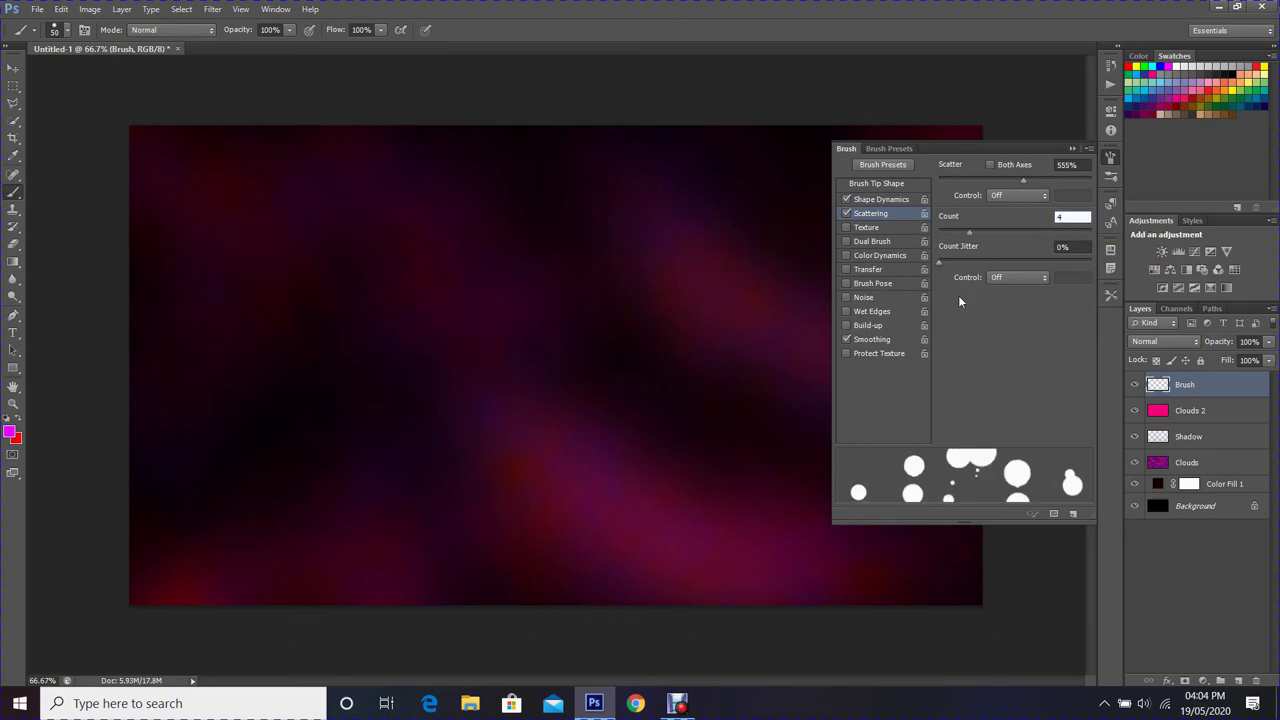
Set 100% foreground/background jitter per tip and 100% opacity and flow jitter.
left_click(875, 256)
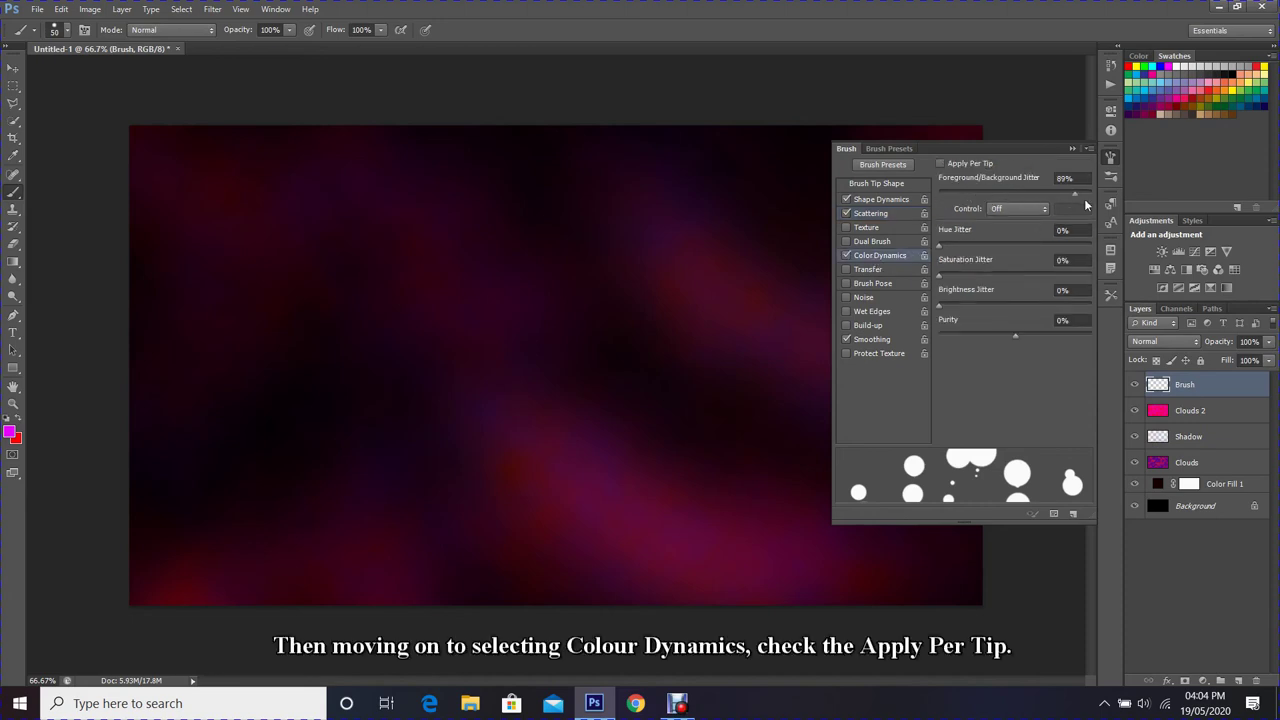
left_click_drag(1086, 205, 1109, 205)
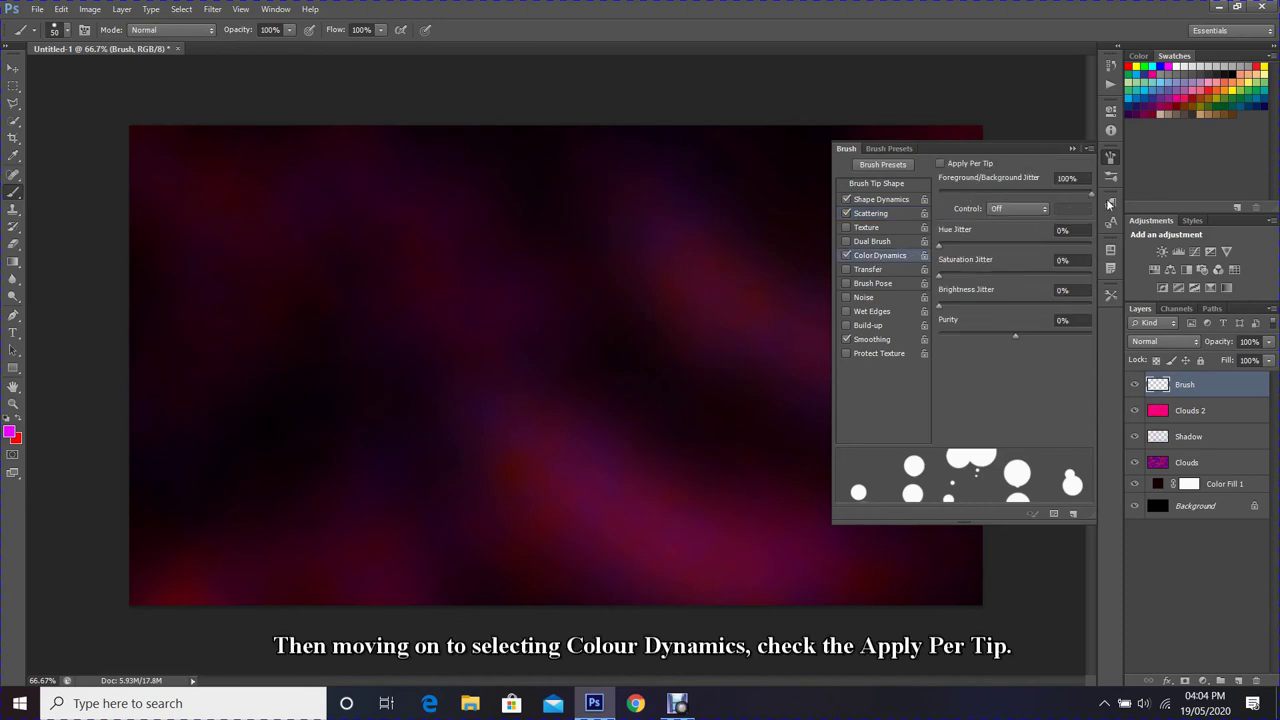
left_click(940, 163)
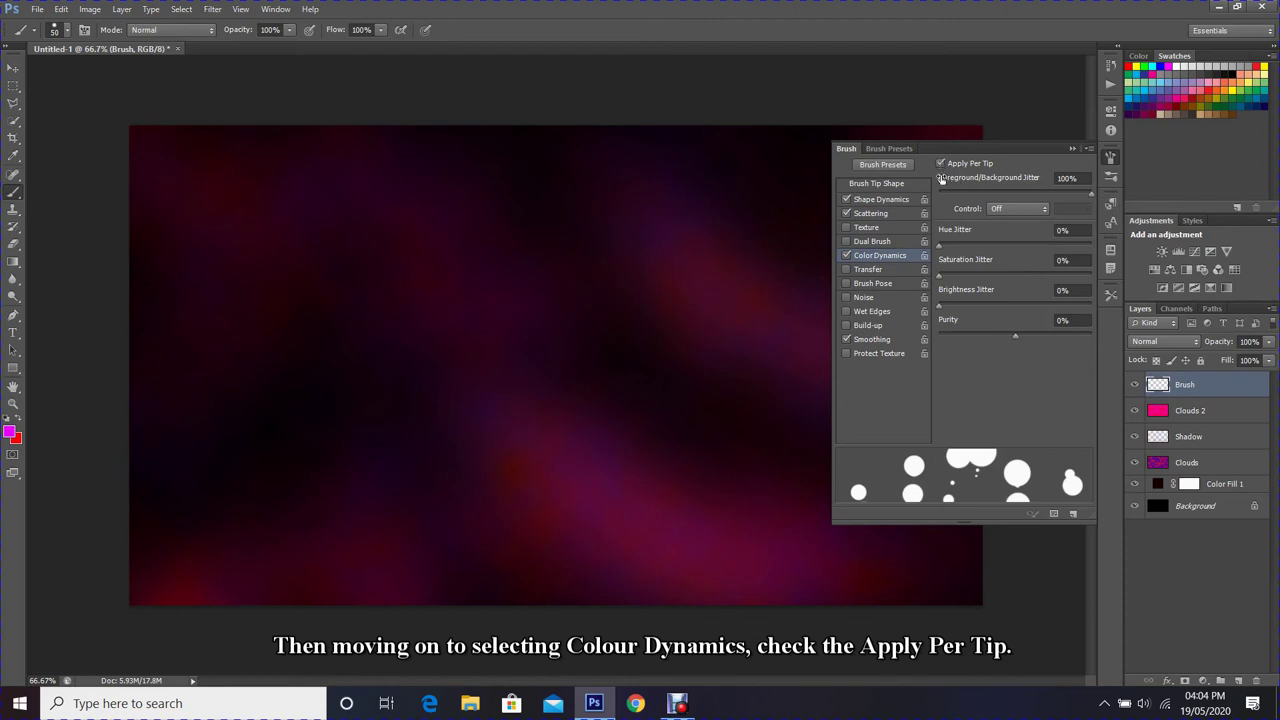
left_click(873, 269)
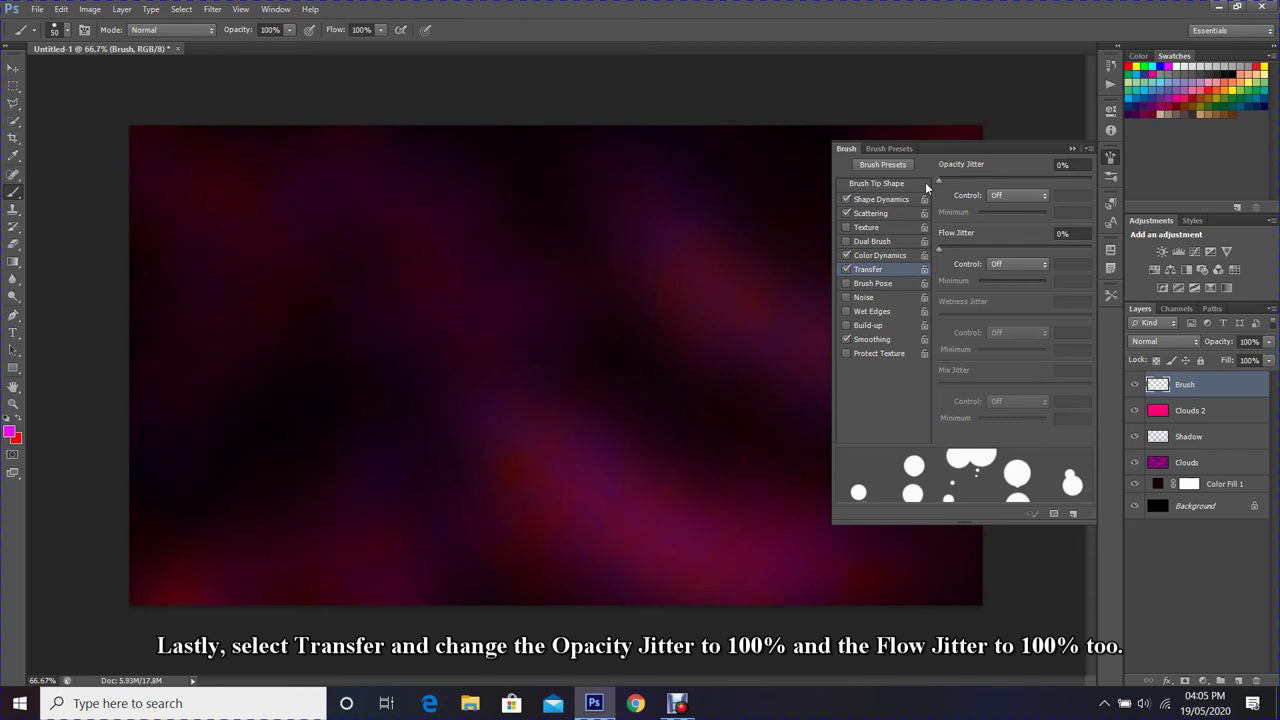
left_click_drag(938, 181, 1095, 182)
left_click_drag(940, 250, 1110, 252)
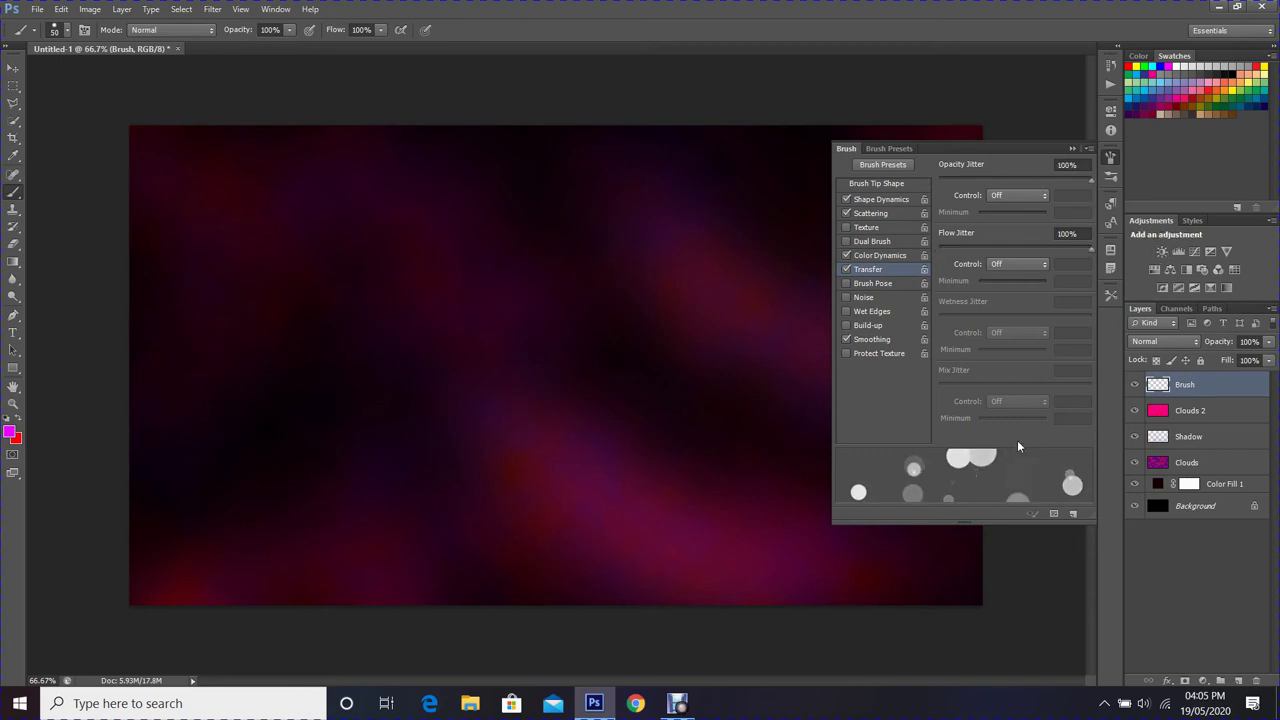
left_click(1072, 149)
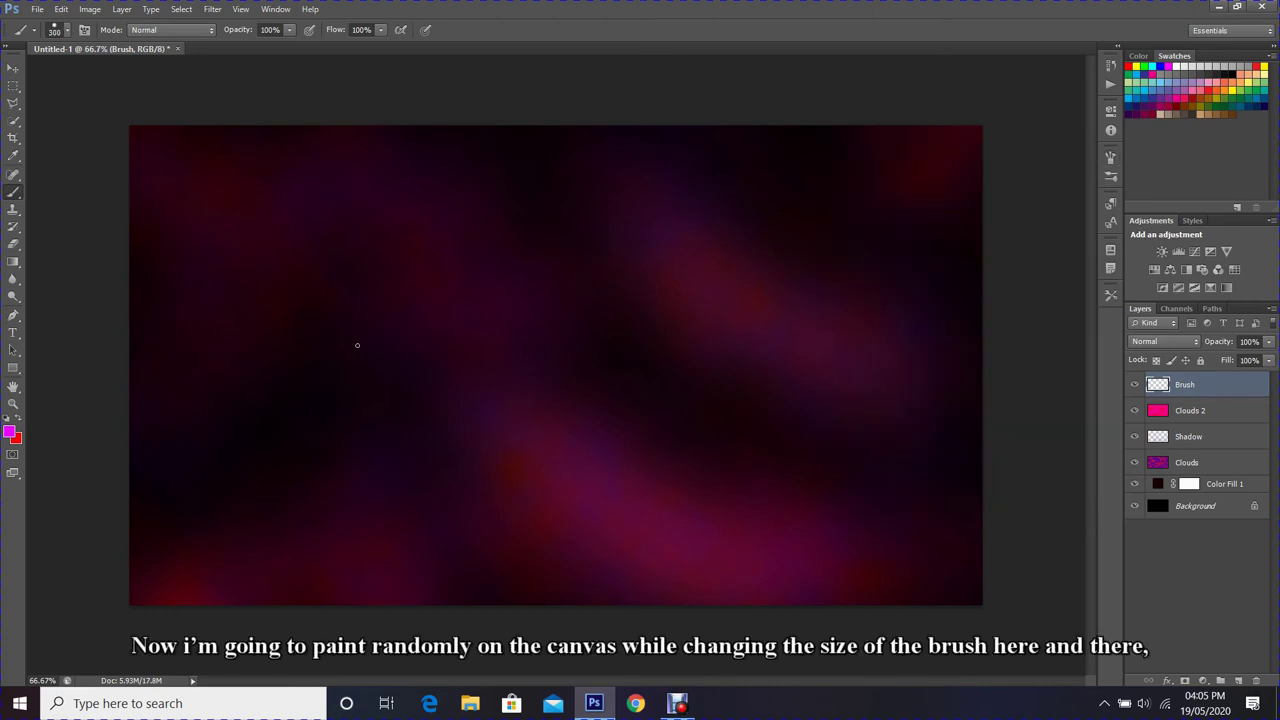
Shrink the brush to 250 and stamp bokeh circles over the upper-left canvas.
key("bracketleft")
left_click(238, 252)
left_click(186, 300)
left_click(147, 348)
left_click(427, 167)
left_click(407, 242)
left_click(368, 397)
left_click(424, 358)
Stamp more varied-size circles across the canvas, then paint small 90-pixel circles across the lower and right areas.
key("bracketright")
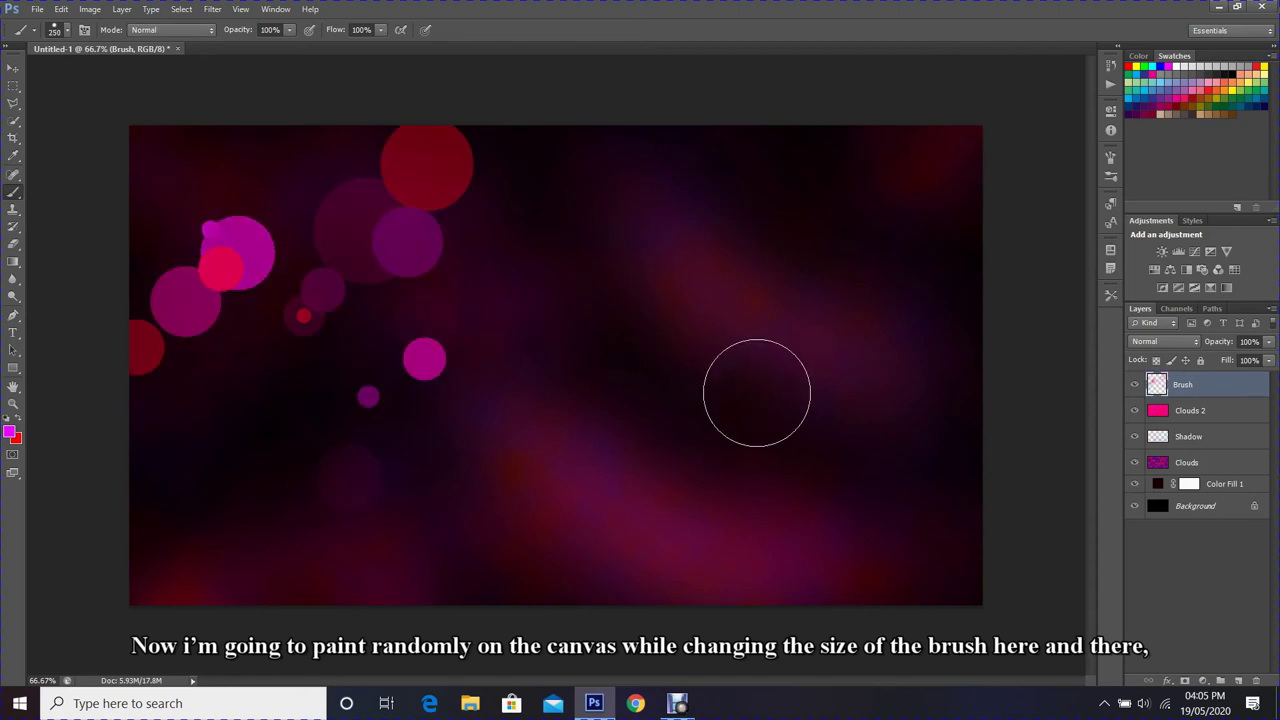
left_click(740, 385)
left_click(806, 605)
left_click(508, 298)
left_click(578, 305)
left_click(690, 318)
key("bracketleft")
key("bracketleft")
left_click(419, 560)
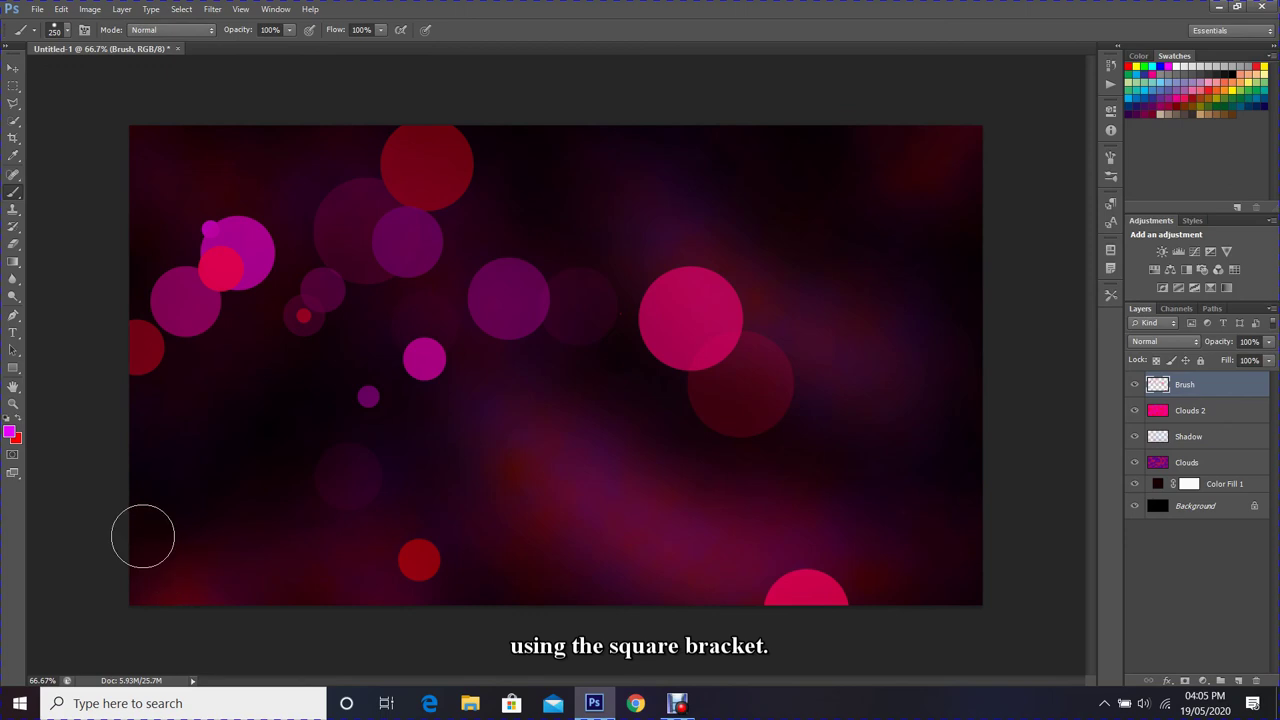
key("bracketleft")
key("bracketleft")
key("bracketleft")
key("bracketleft")
key("bracketleft")
key("bracketleft")
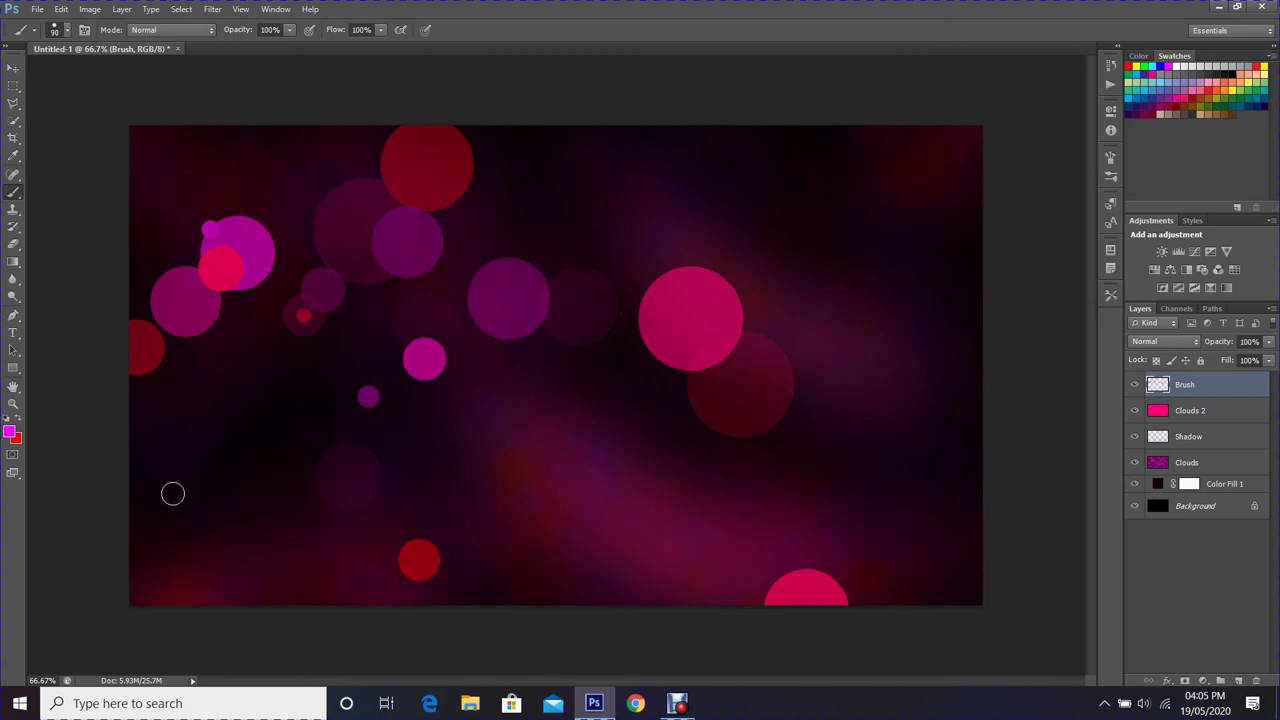
mouse_move(172, 493)
left_mouse_down()
mouse_move(332, 521)
mouse_move(513, 495)
mouse_move(901, 518)
mouse_move(740, 242)
mouse_move(953, 265)
mouse_move(975, 624)
mouse_move(560, 132)
left_mouse_up()
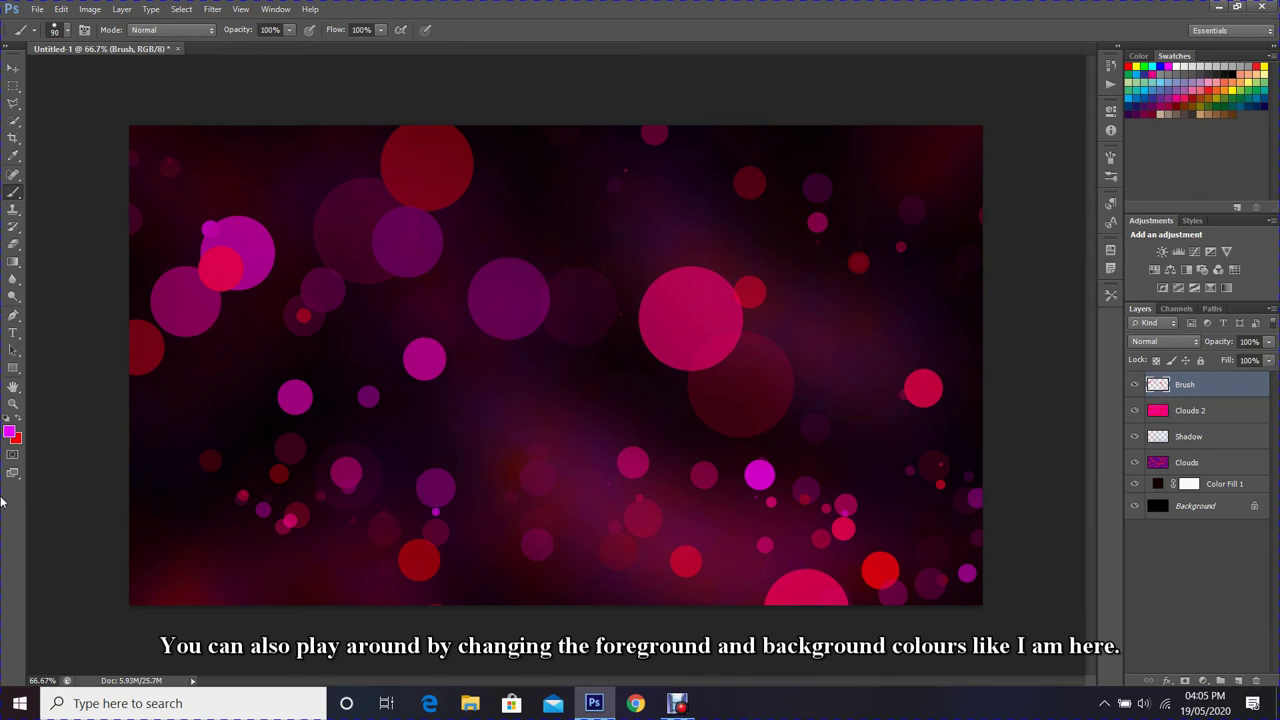
Set the foreground to blue and the background to cyan, then paint blue and cyan bokeh circles.
left_click(10, 432)
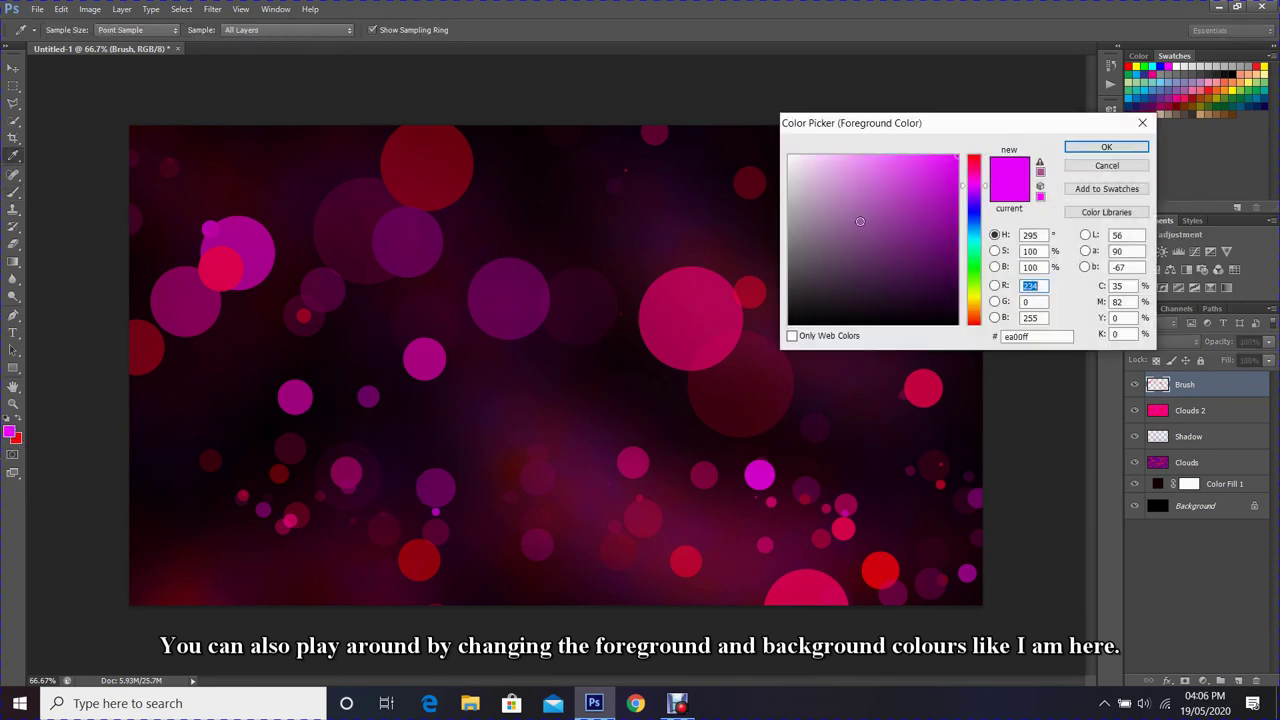
left_click(975, 268)
left_click(930, 146)
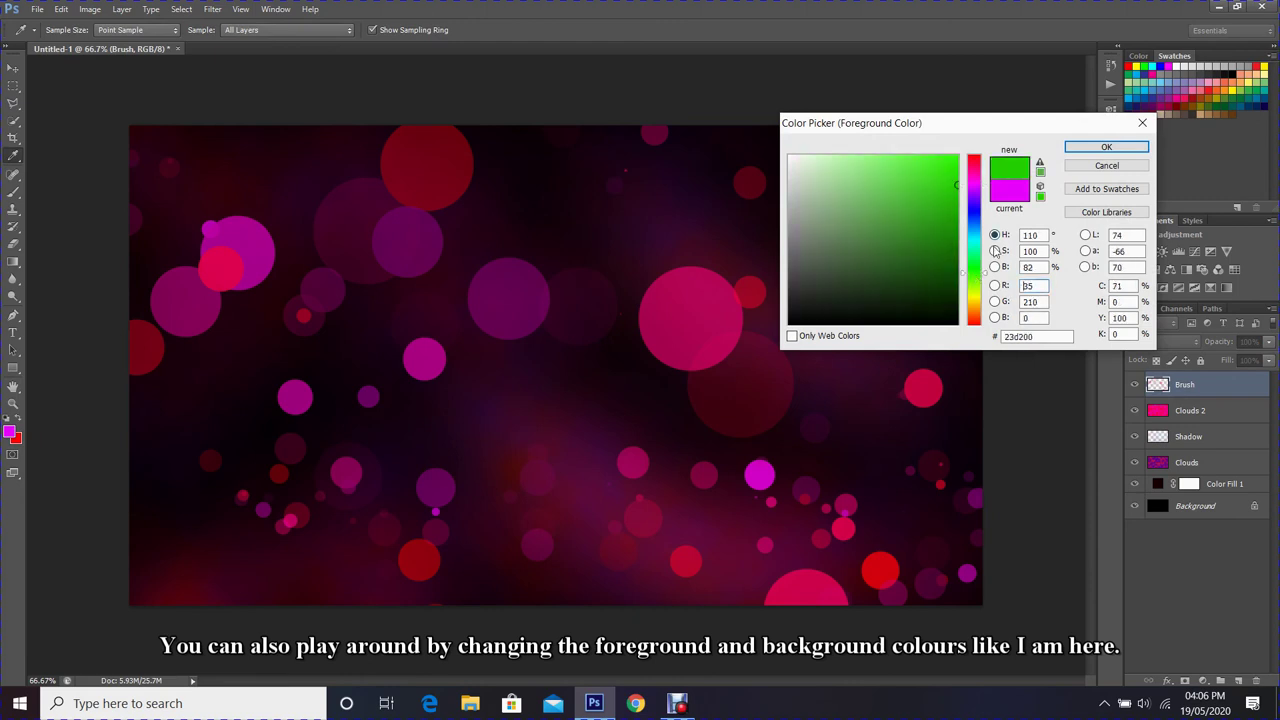
left_click(975, 209)
left_click(1106, 147)
left_click(18, 440)
left_click(975, 212)
left_click(975, 239)
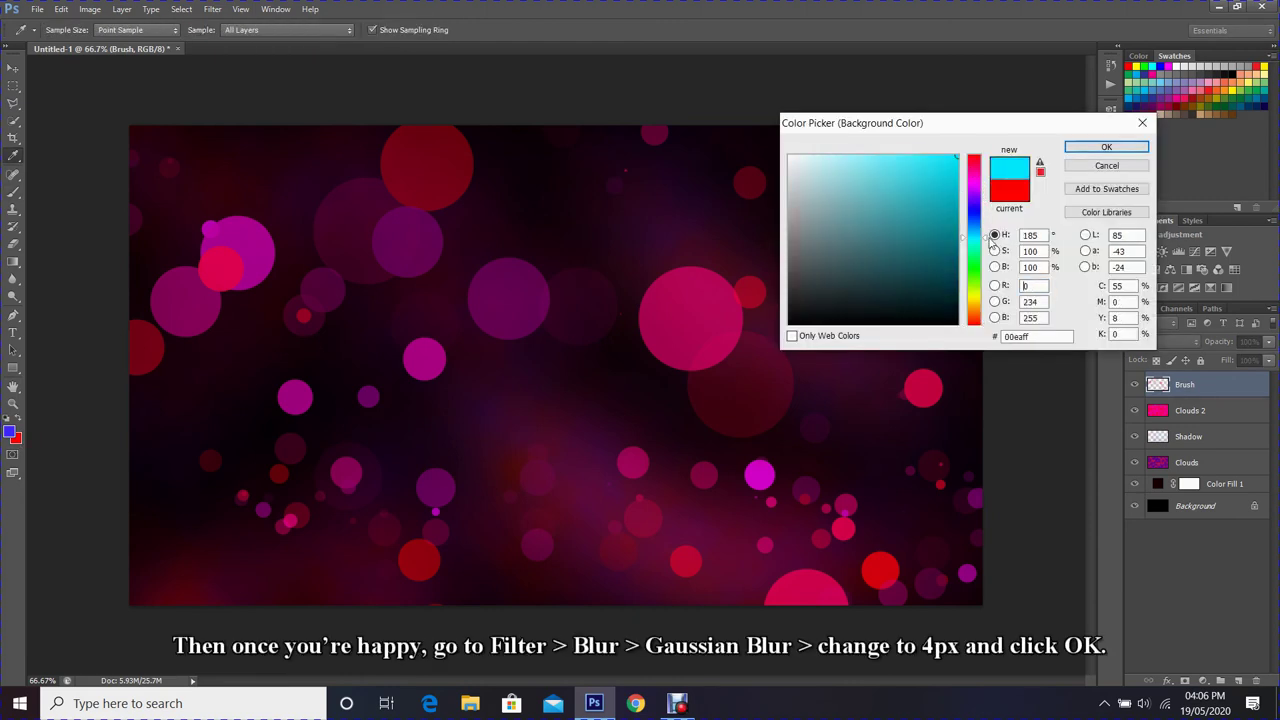
left_click(925, 185)
left_click(1106, 147)
mouse_move(560, 200)
left_mouse_down()
mouse_move(597, 254)
mouse_move(260, 225)
mouse_move(918, 227)
left_mouse_up()
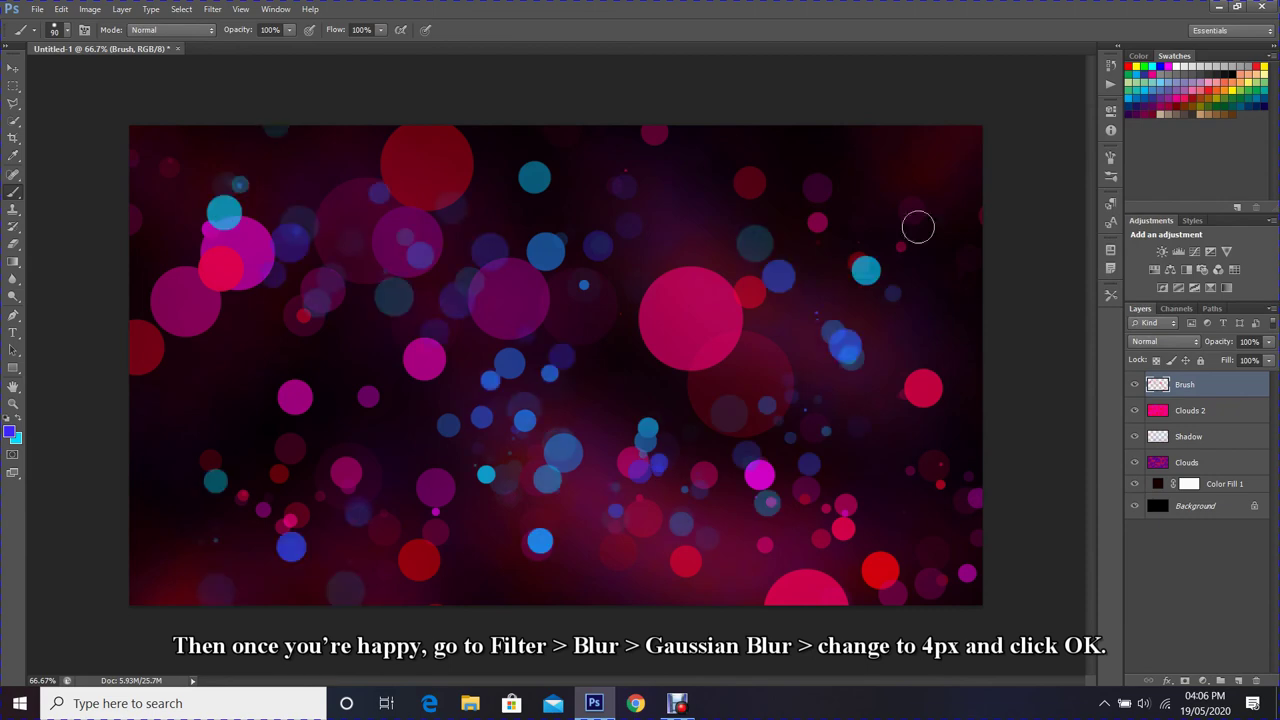
left_click(208, 9)
Apply a Gaussian Blur with a 5-pixel radius to the Brush layer's circles.
mouse_move(292, 180)
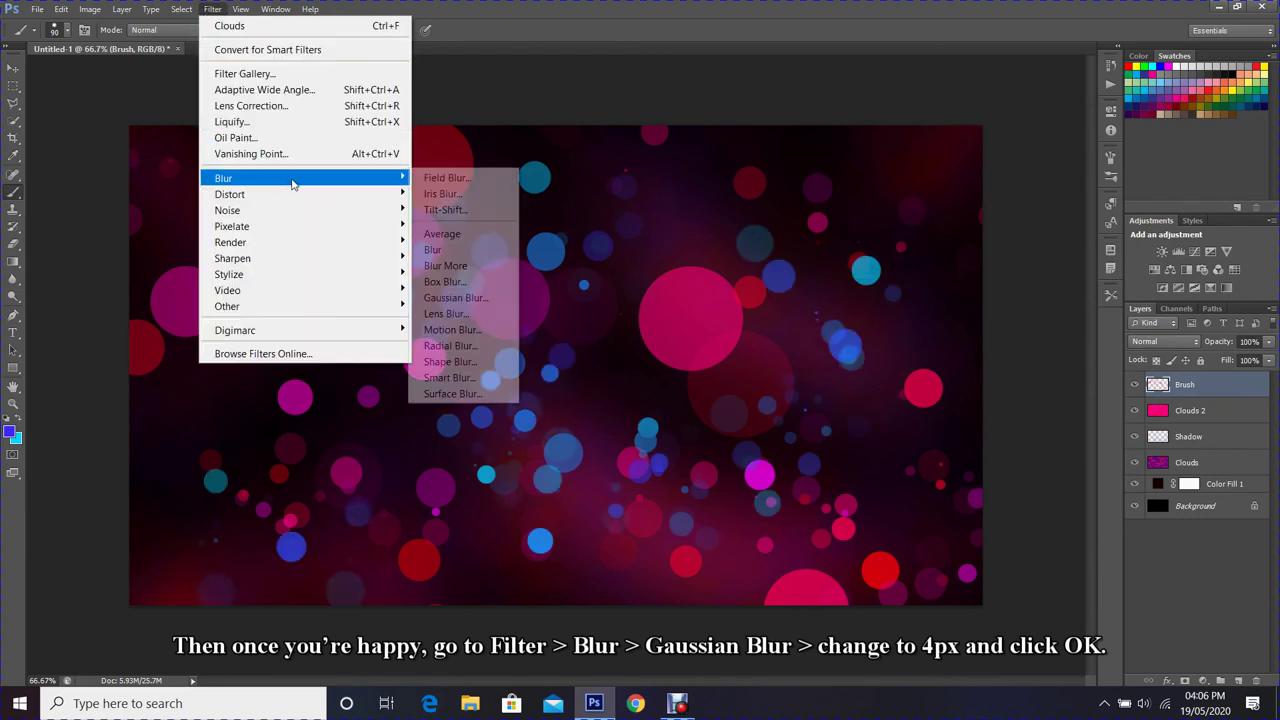
left_click(480, 296)
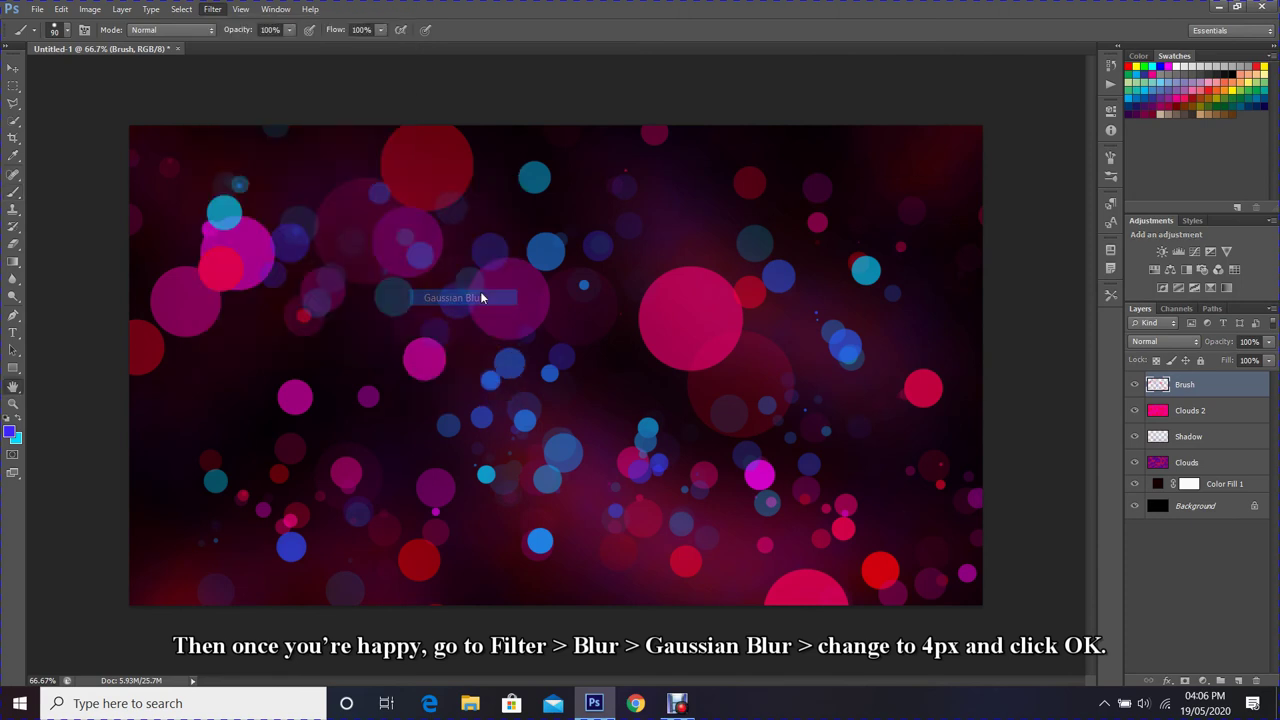
type("5")
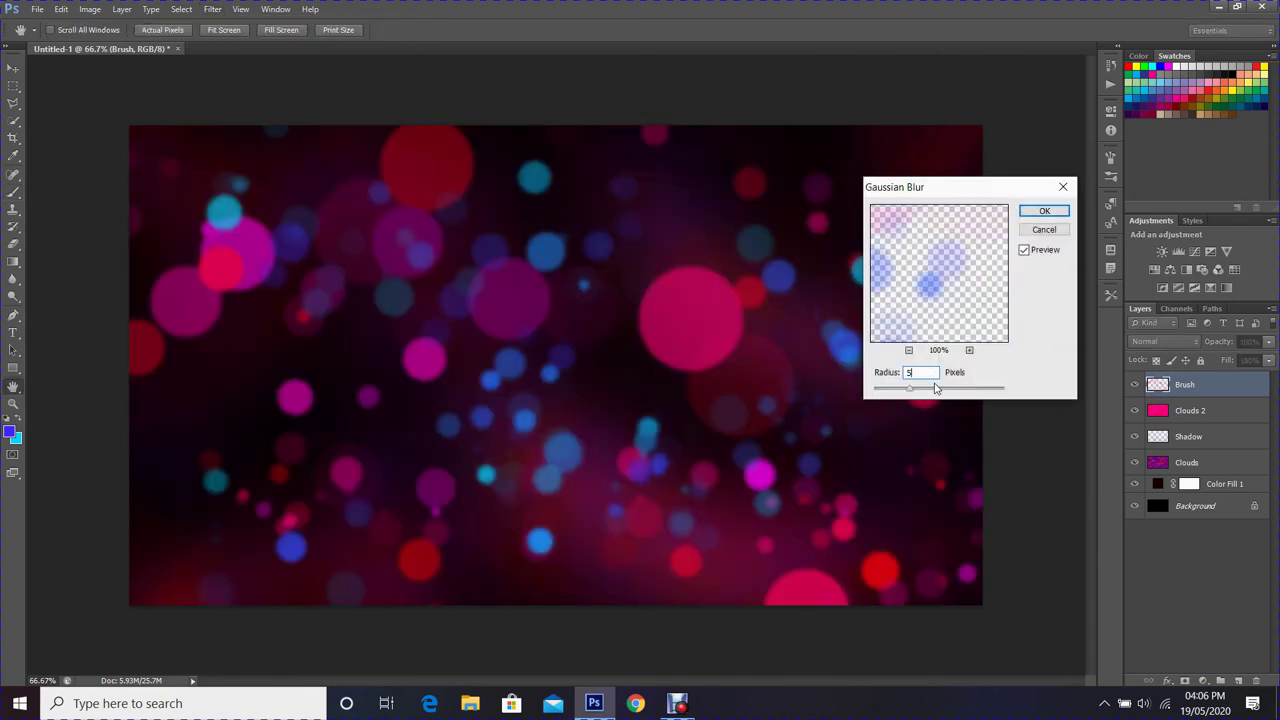
key("Return")
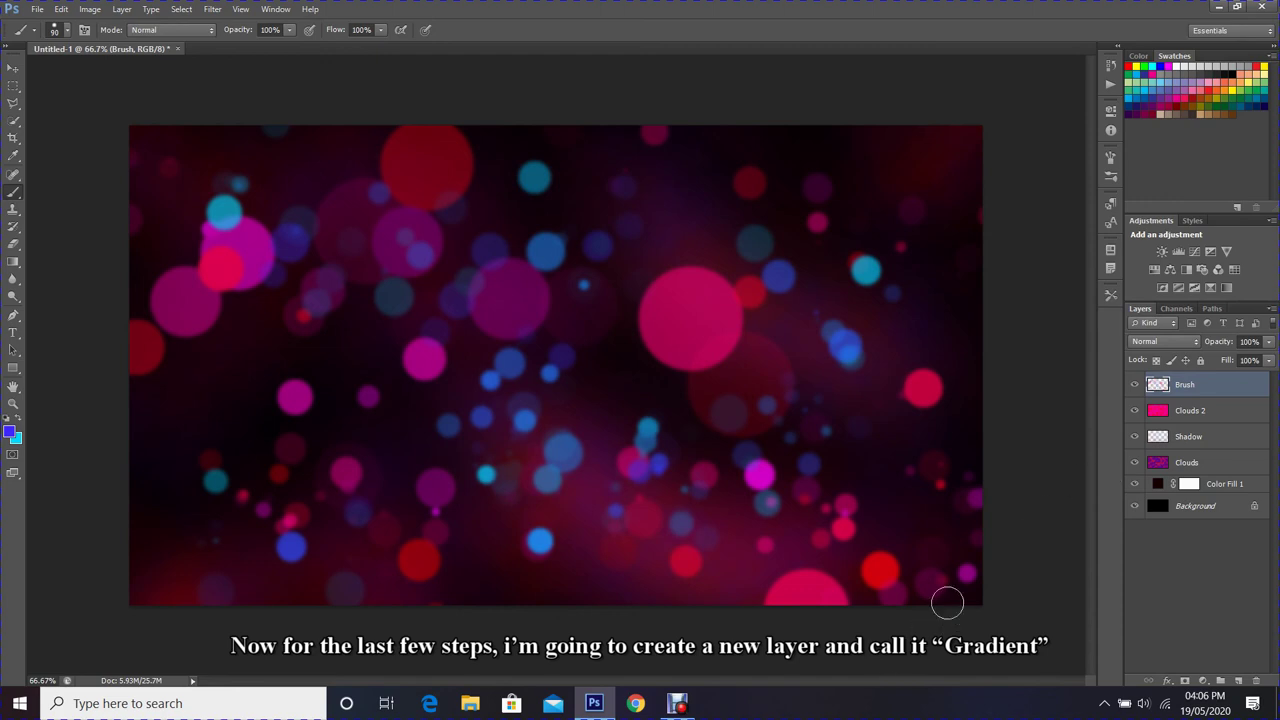
Add a new layer and rename it 'Gradient'.
left_click(1238, 680)
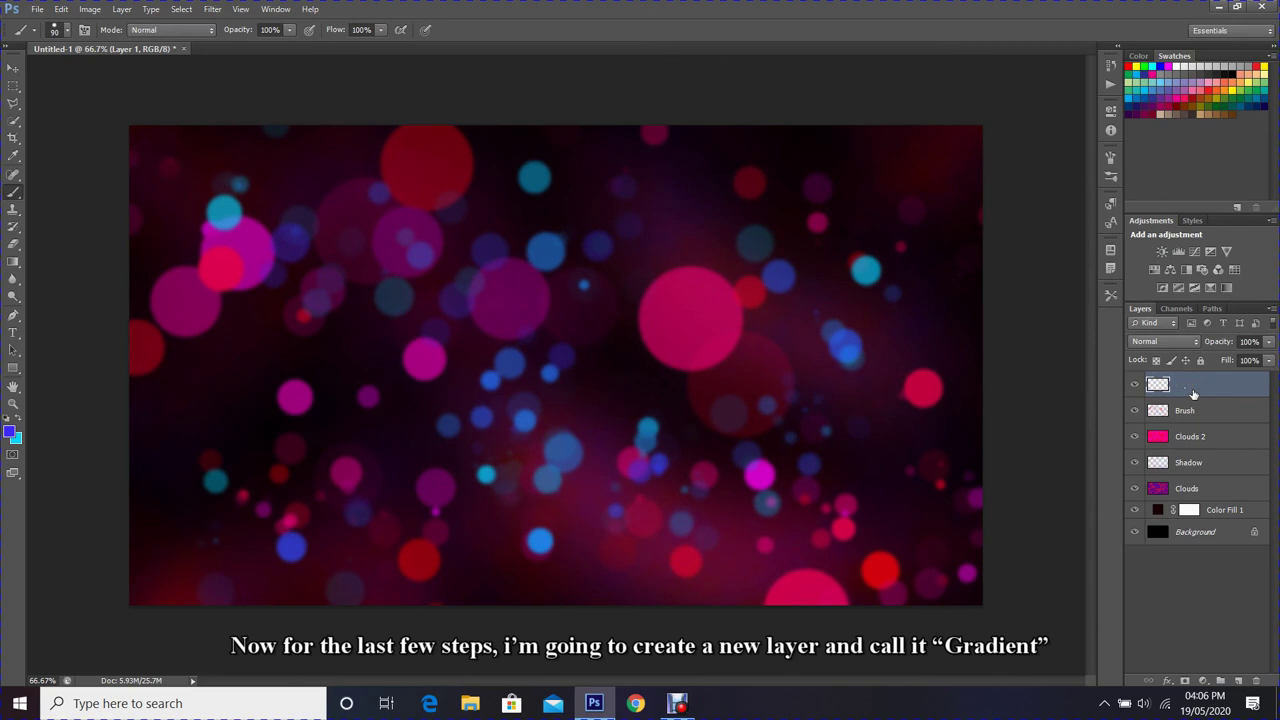
double_click(1190, 393)
type("Gradient")
key("Return")
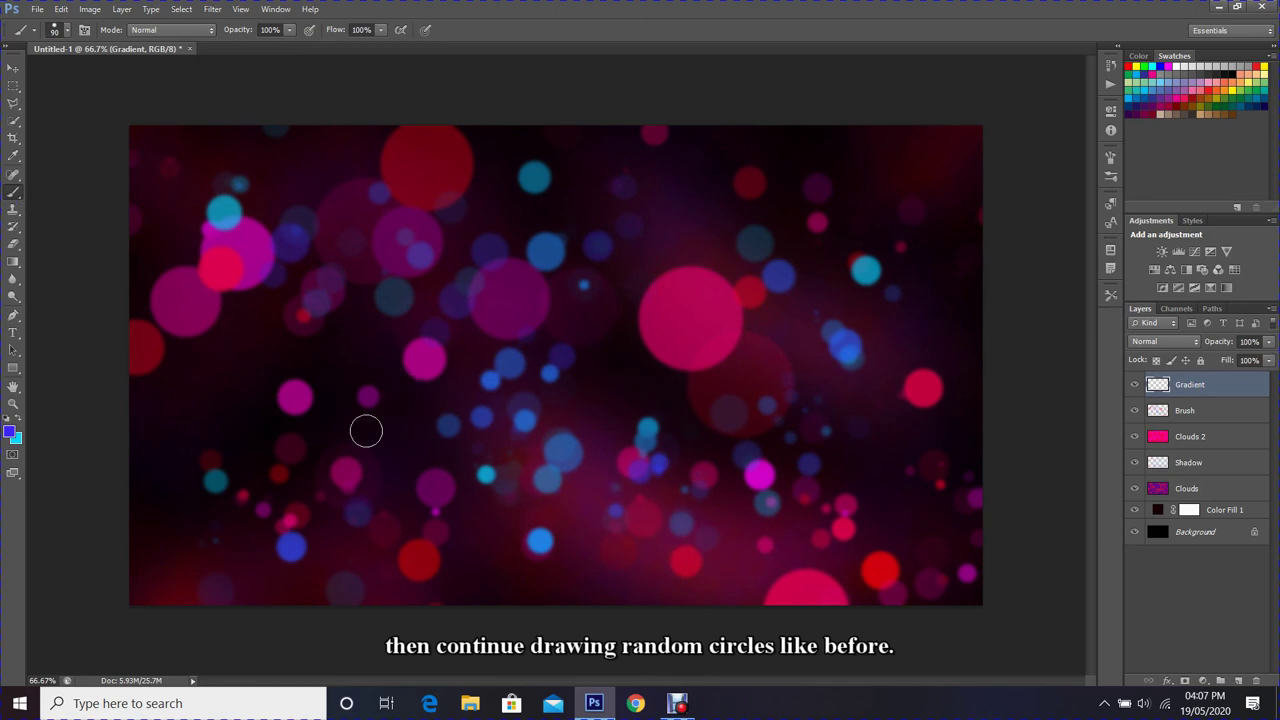
Stamp many small blue bokeh circles across the Gradient layer.
left_click(497, 397)
left_click(306, 391)
left_click(797, 231)
left_click(901, 163)
left_click(597, 220)
left_click(614, 240)
left_click(800, 495)
left_click(358, 205)
left_click(931, 244)
left_click(194, 502)
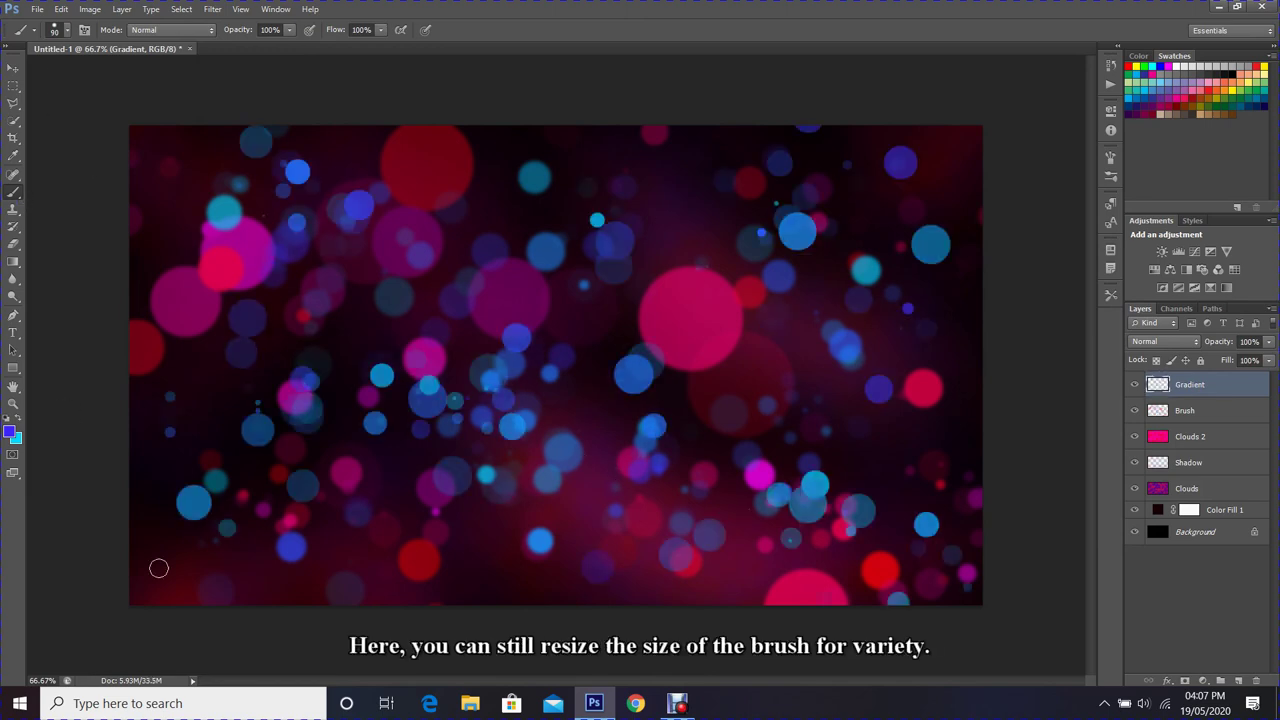
left_click(461, 581)
left_click(641, 139)
left_click(616, 210)
Enlarge the brush to 150 and stamp larger blue circles near the canvas centre.
key("bracketright")
key("bracketright")
key("bracketright")
left_click(736, 351)
left_click(356, 272)
left_click(440, 324)
left_click(372, 414)
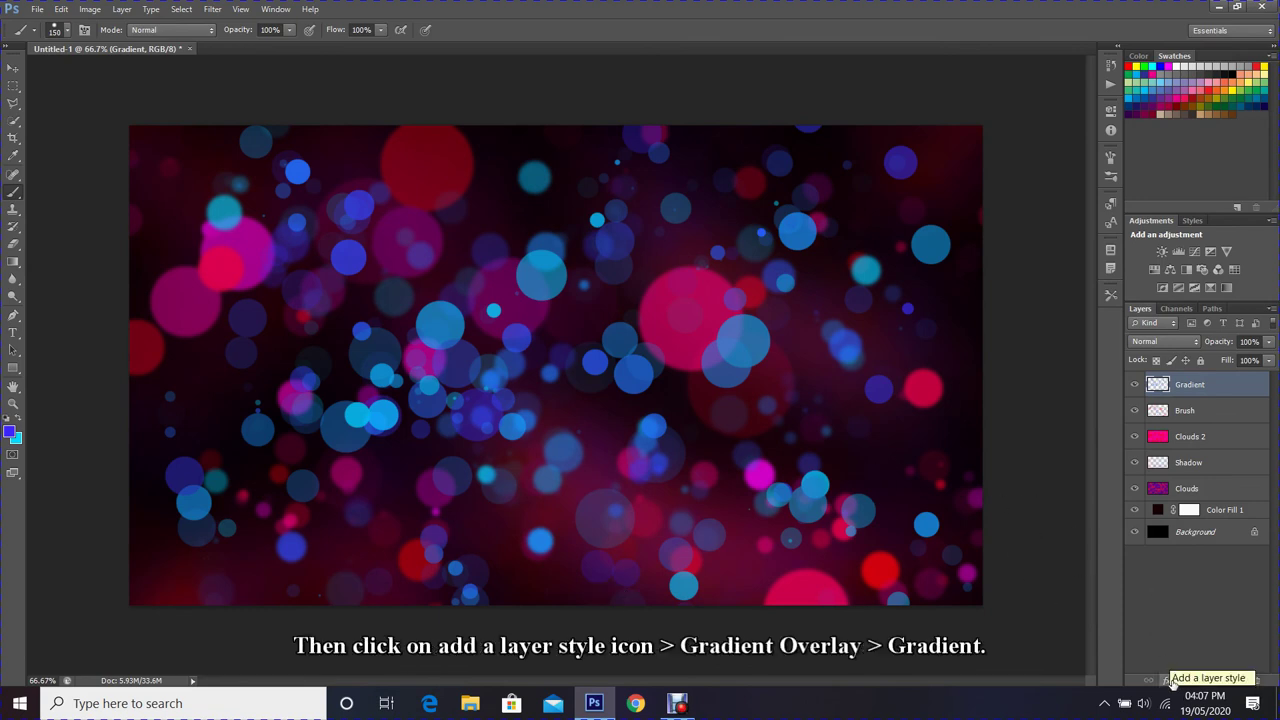
Apply an Orange, Yellow, Orange Gradient Overlay effect to the Gradient layer.
left_click(1169, 680)
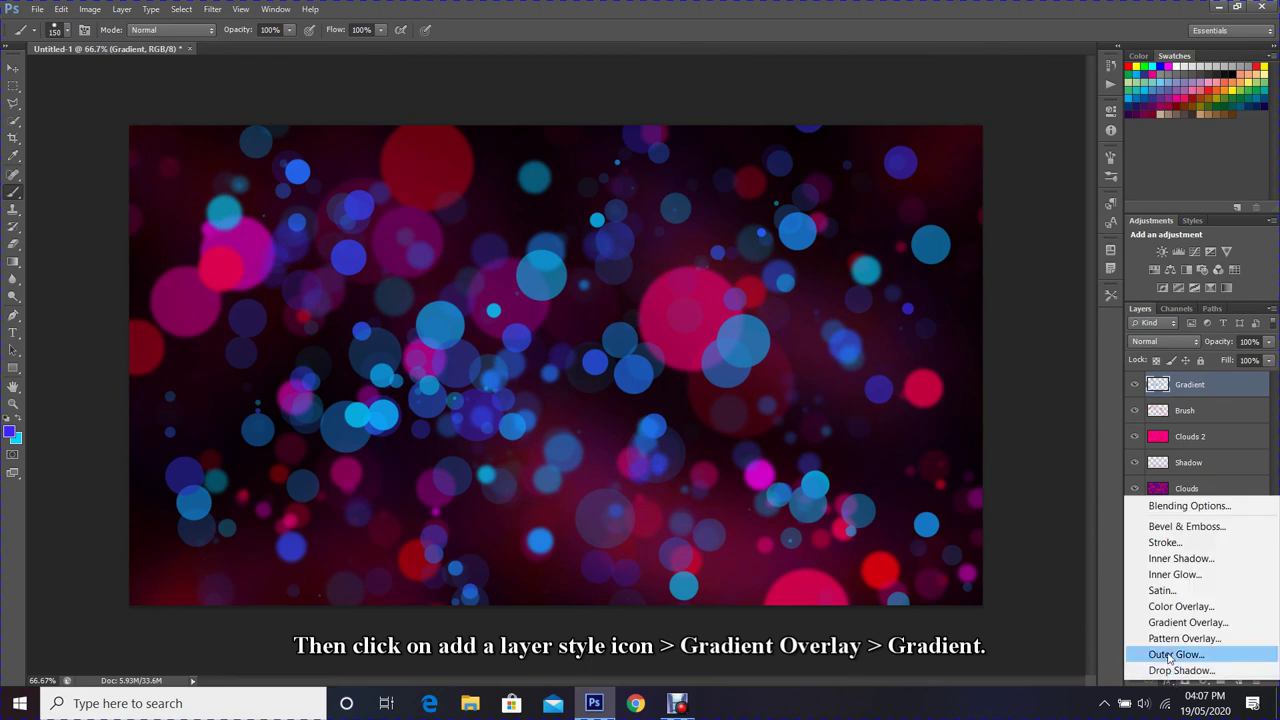
left_click(1186, 621)
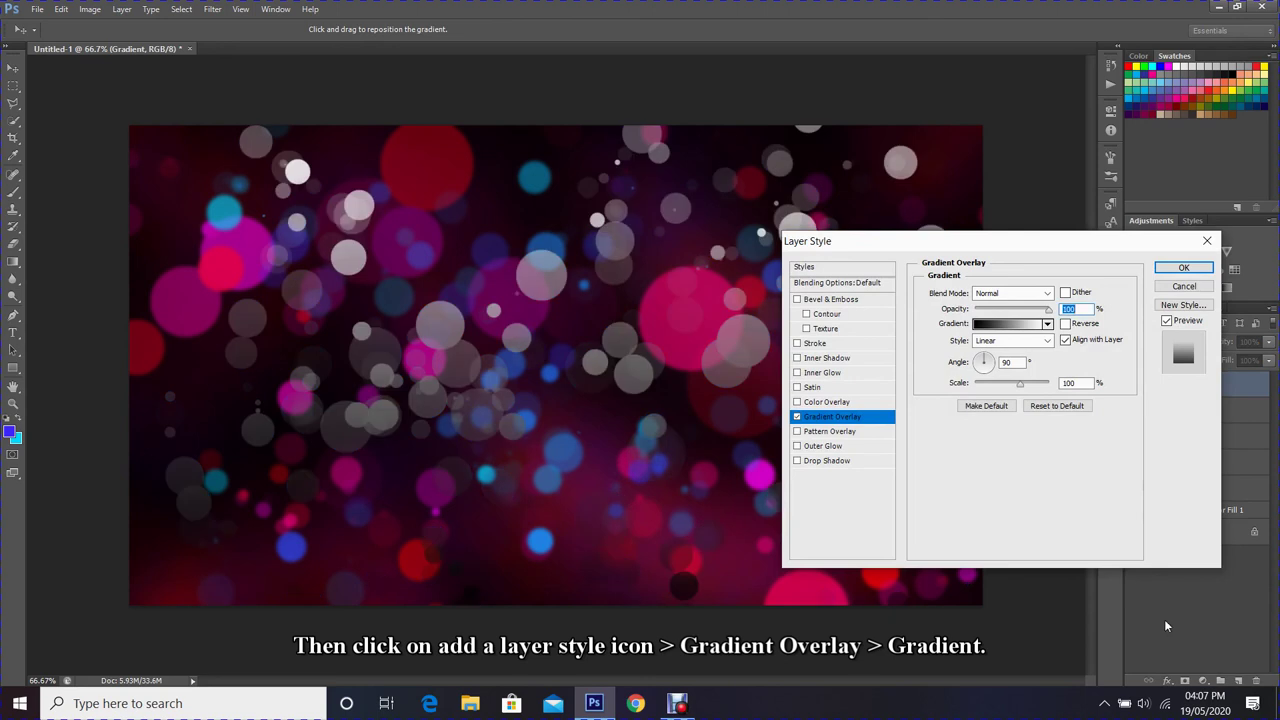
left_click(1008, 326)
left_click(878, 178)
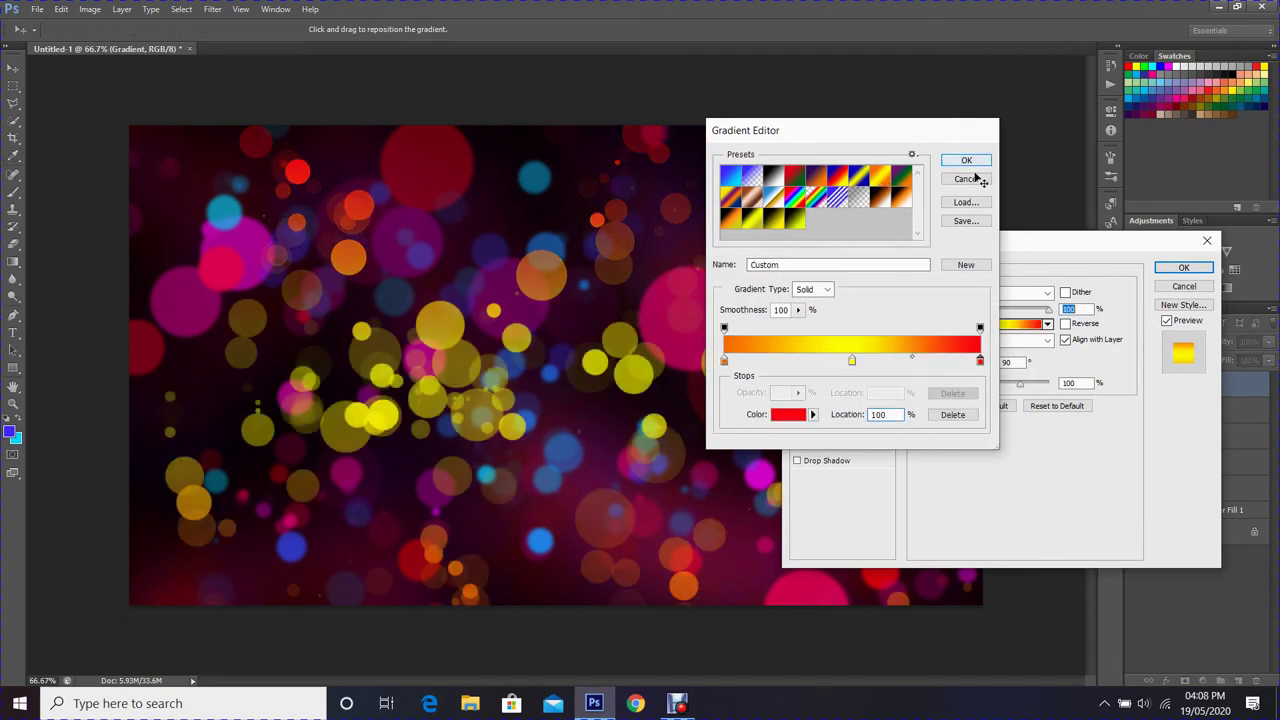
left_click(975, 175)
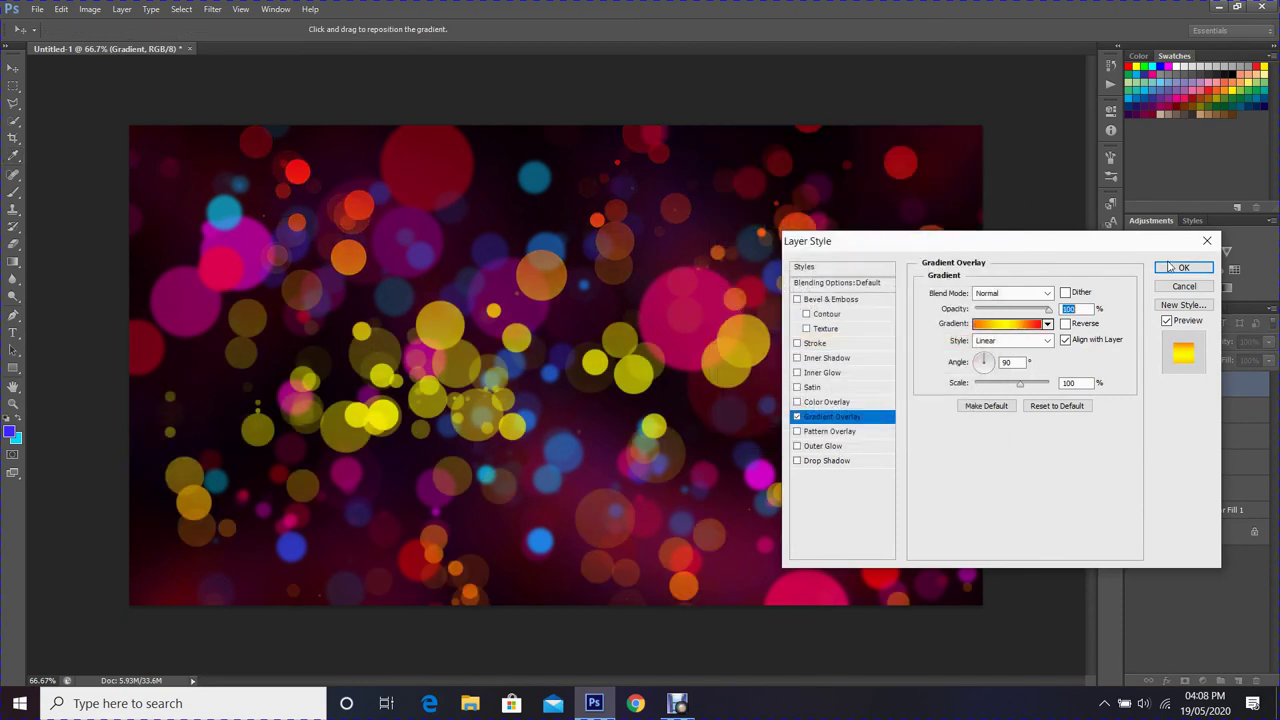